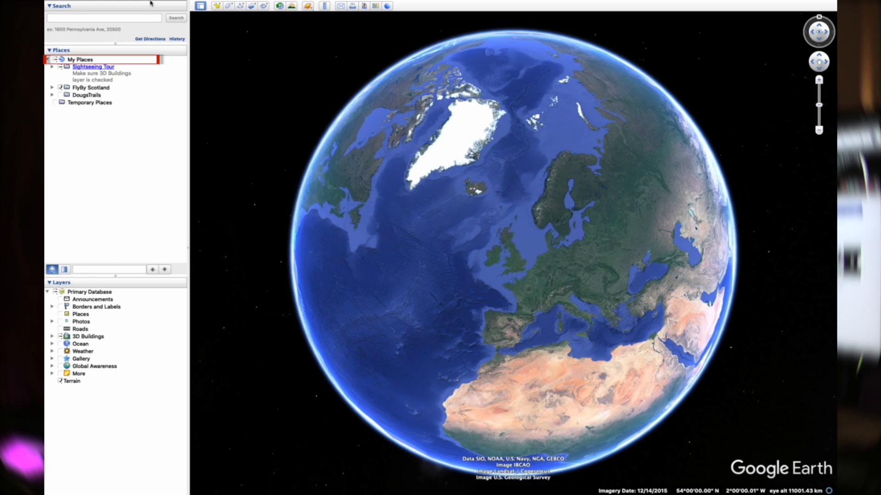
Step: Add a folder named "Test route" inside My Places
click(86, 61)
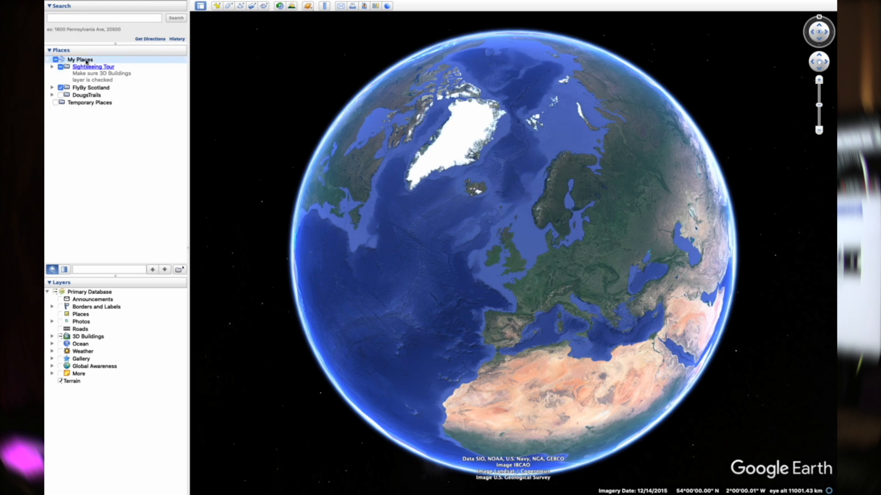
right_click(86, 61)
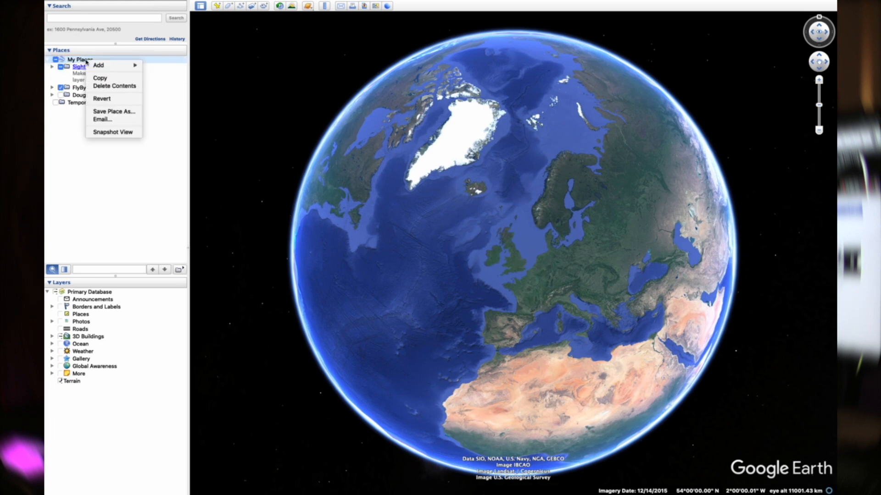
mouse_move(102, 64)
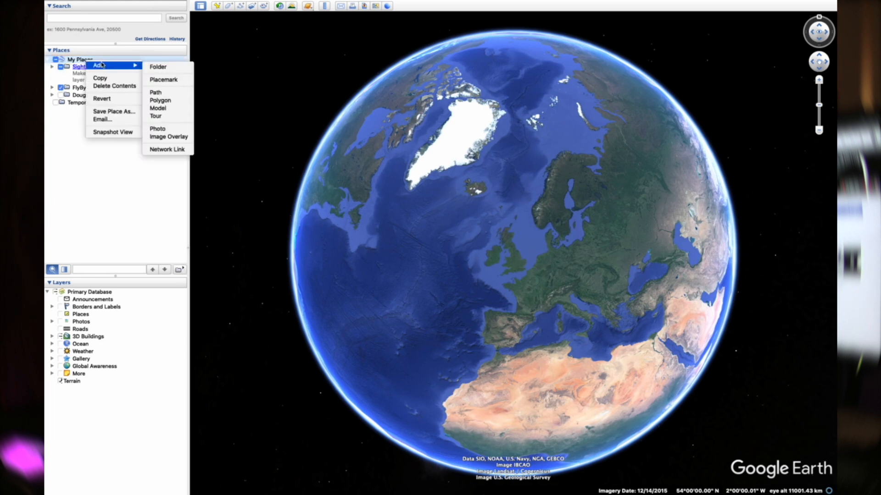
click(157, 67)
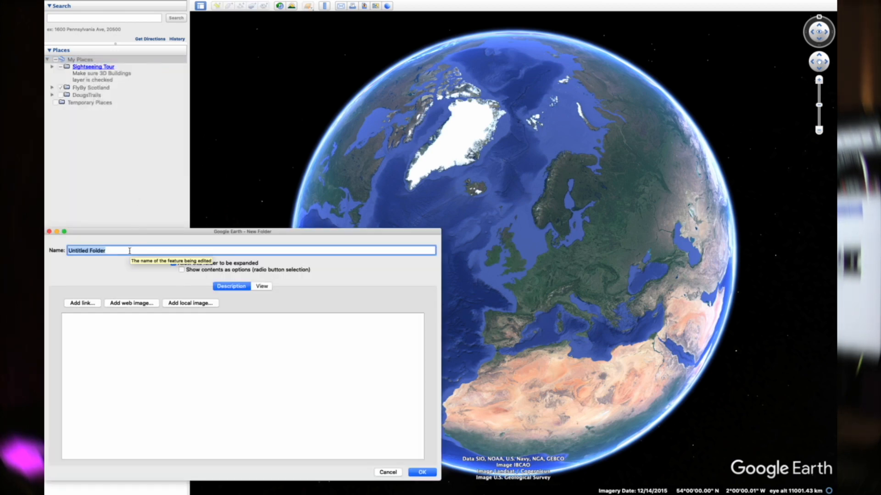
text(TEs)
key(BackSpace)
key(BackSpace)
text(est route)
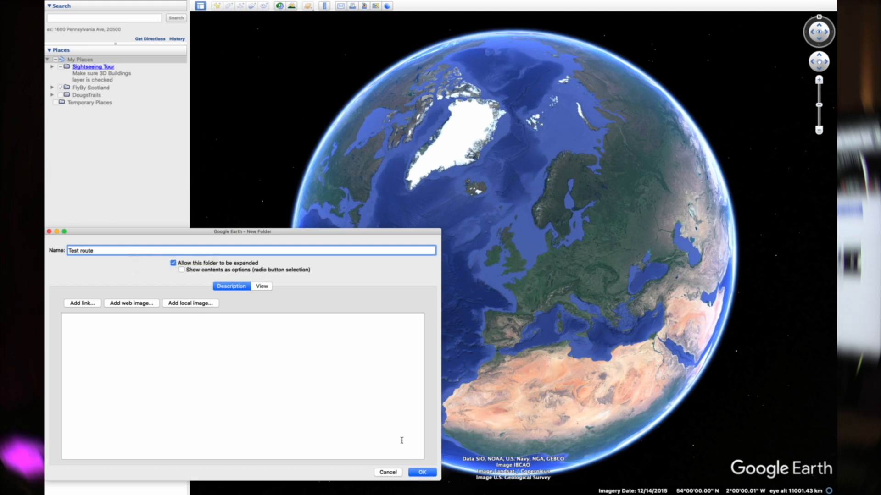
click(422, 473)
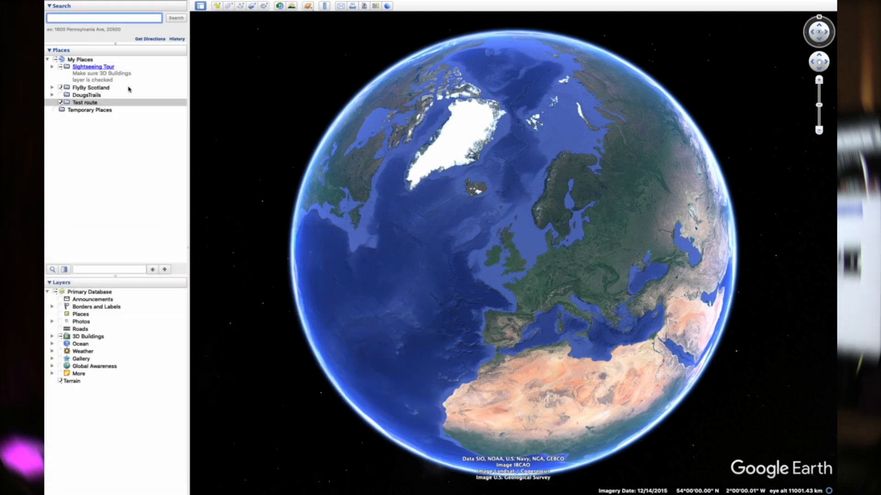
Step: Add a path named "Path1" to the Test route folder
right_click(88, 105)
mouse_move(103, 108)
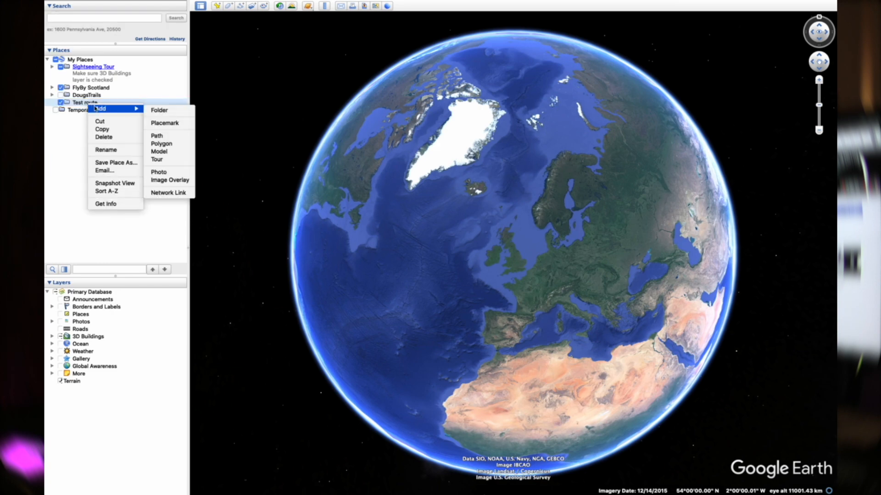
click(165, 137)
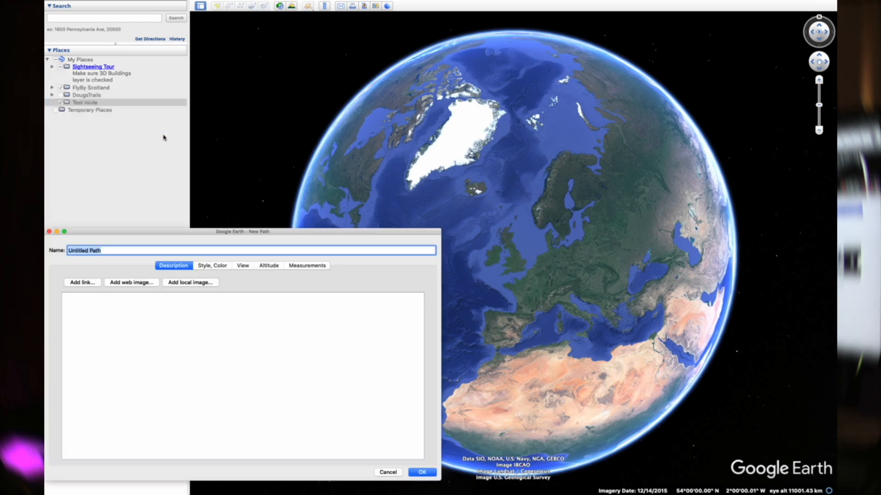
click(108, 252)
drag(108, 252, 65, 252)
text(Path1)
drag(71, 251, 90, 253)
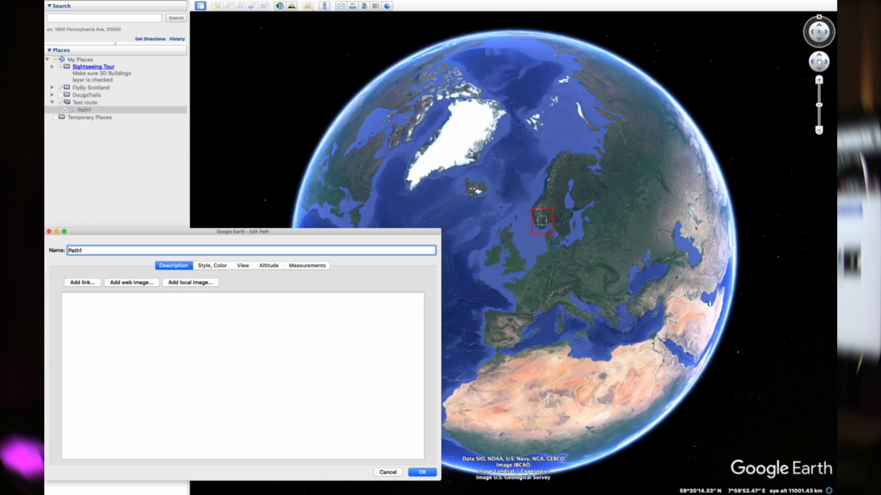
Step: Plot an eight-point path point by point in a loop around southern Scandinavia
click(543, 220)
click(547, 210)
click(560, 203)
click(570, 211)
click(576, 223)
click(574, 237)
click(560, 244)
click(549, 238)
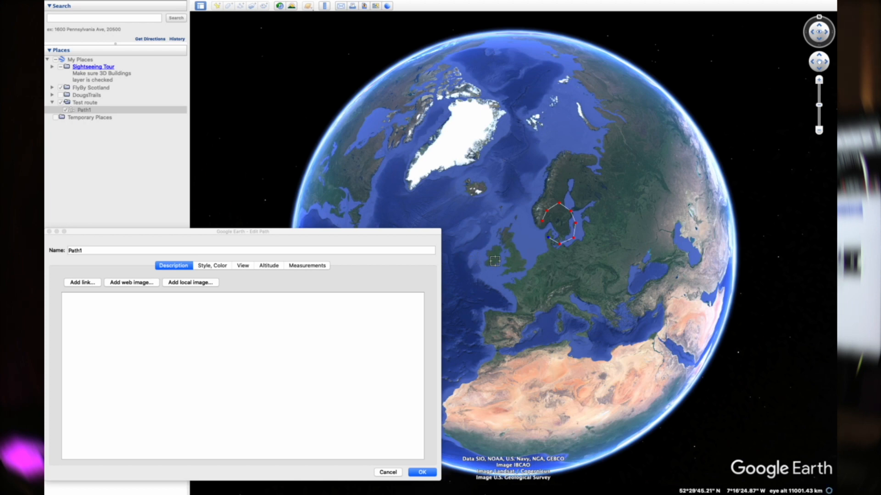
Step: Remove the last points of Path1 and try drawing large freehand loops across northern Europe
right_click(548, 239)
right_click(560, 246)
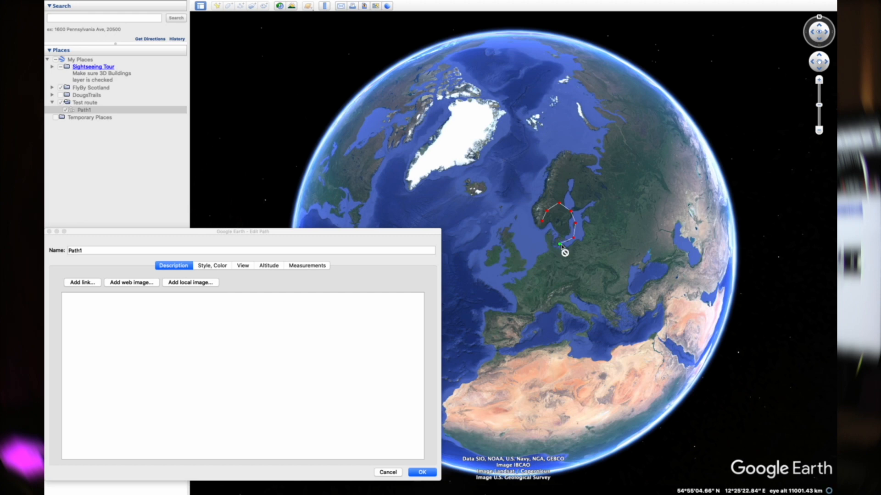
mouse_move(575, 241)
mouse_down()
mouse_move(589, 260)
mouse_move(626, 243)
mouse_move(601, 191)
mouse_move(522, 209)
mouse_move(517, 222)
mouse_up()
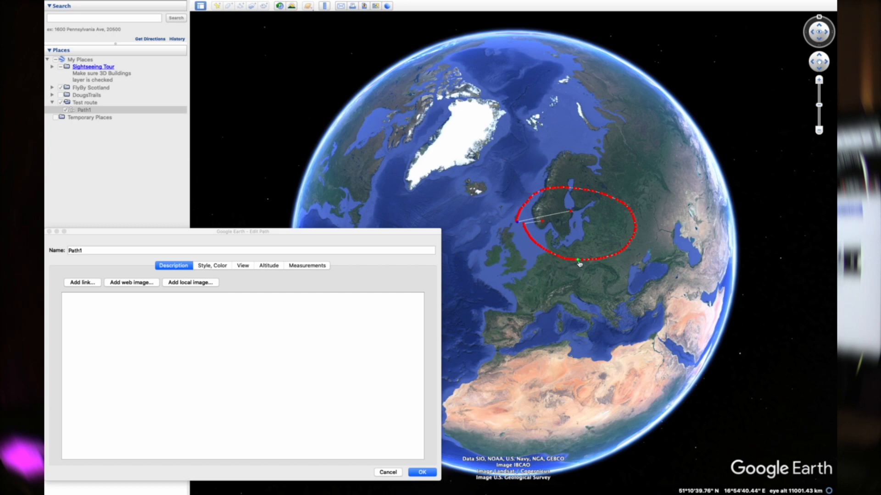
mouse_move(584, 270)
mouse_down()
mouse_move(636, 244)
mouse_move(575, 211)
mouse_move(569, 219)
mouse_up()
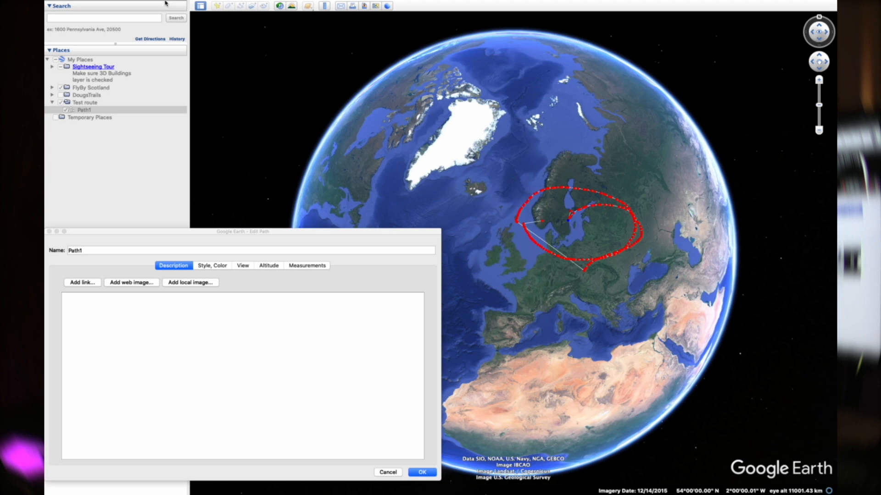
click(145, 4)
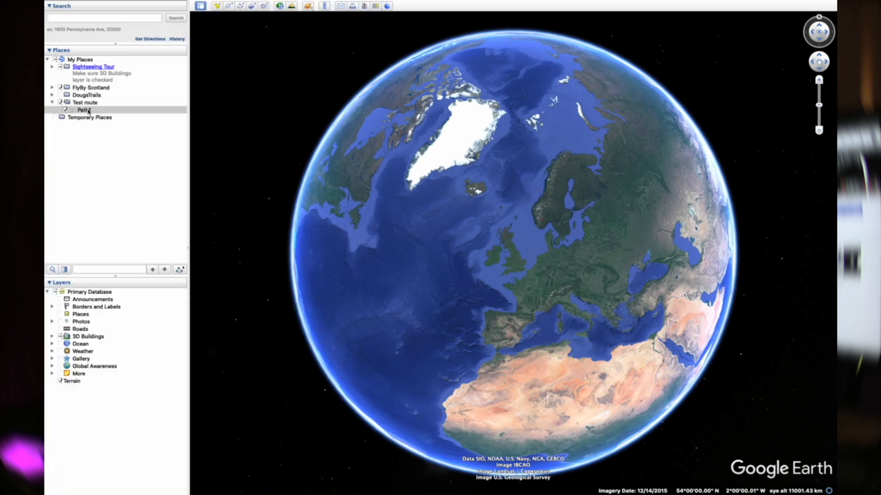
click(86, 110)
right_click(88, 111)
mouse_move(105, 115)
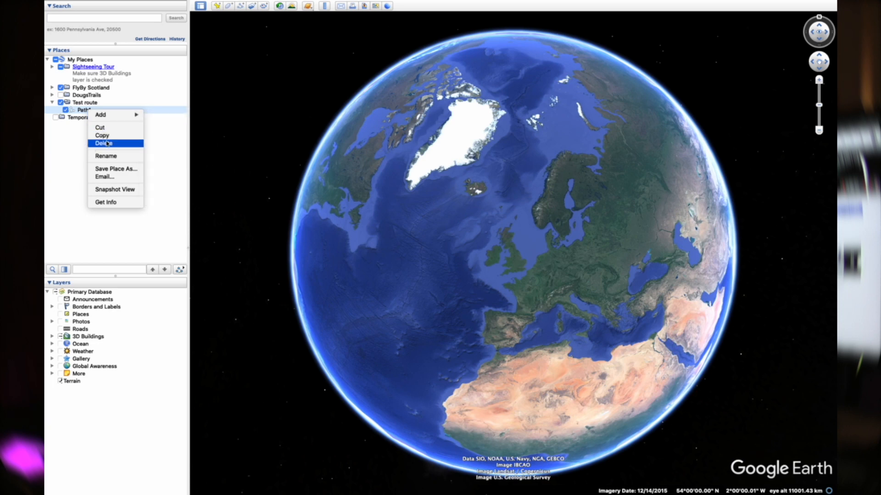
click(80, 111)
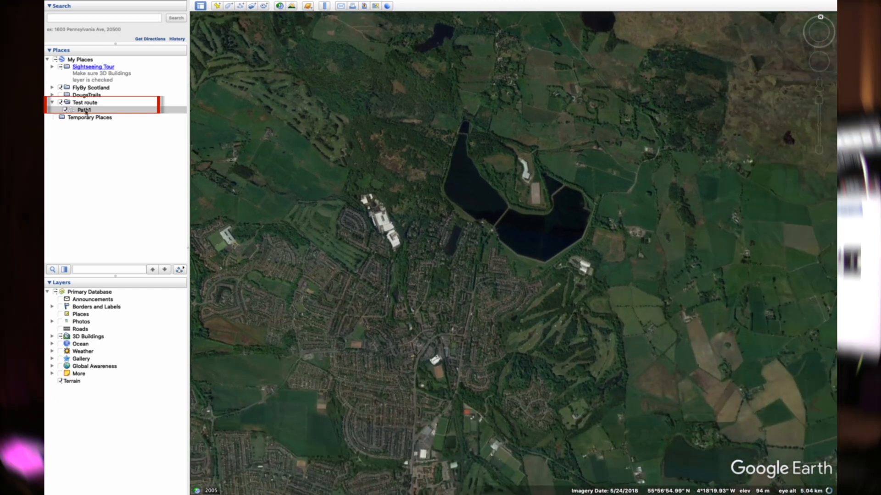
Step: Add another path next to Path1 in the Test route folder and name it "PAth2"
right_click(142, 111)
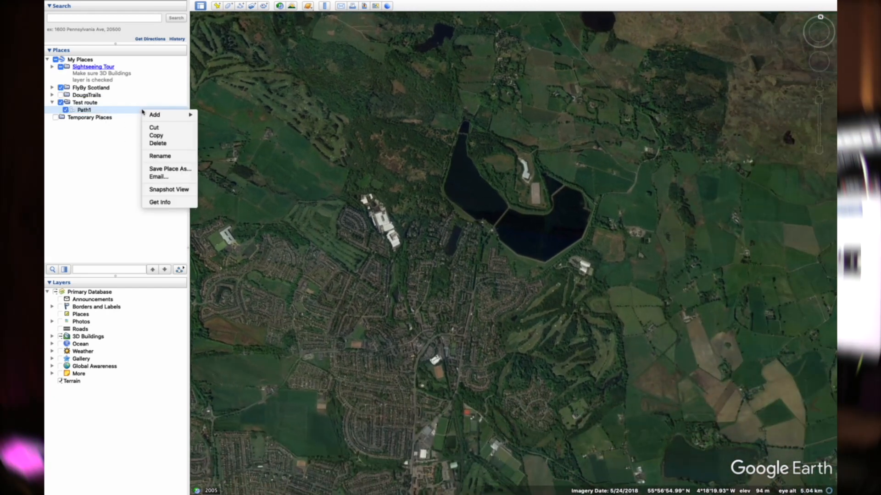
mouse_move(159, 115)
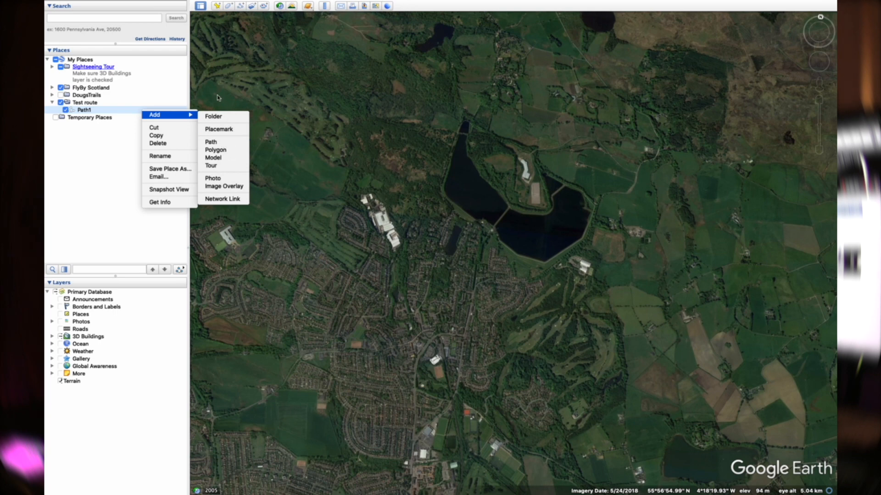
click(222, 143)
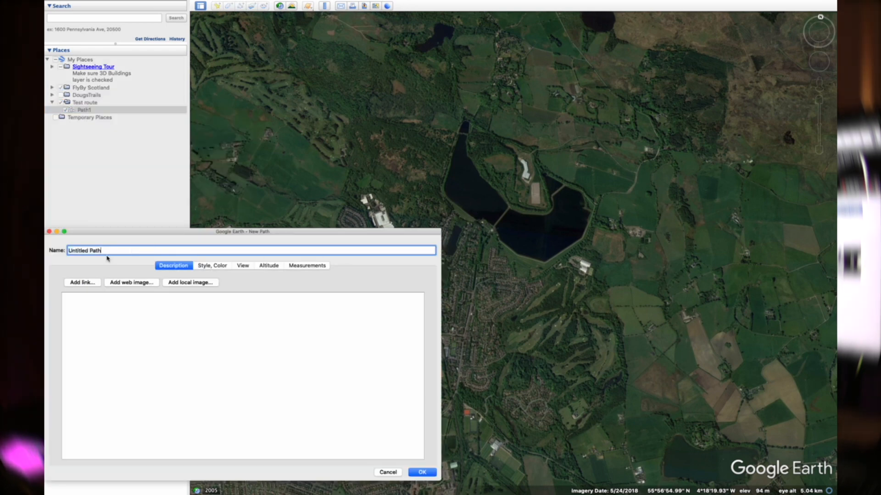
drag(108, 253, 63, 253)
text(PAth2)
Step: Trace the path point by point anticlockwise around the reservoirs, from the southern tip through the eastern fields and northern edge to the western shore
click(547, 263)
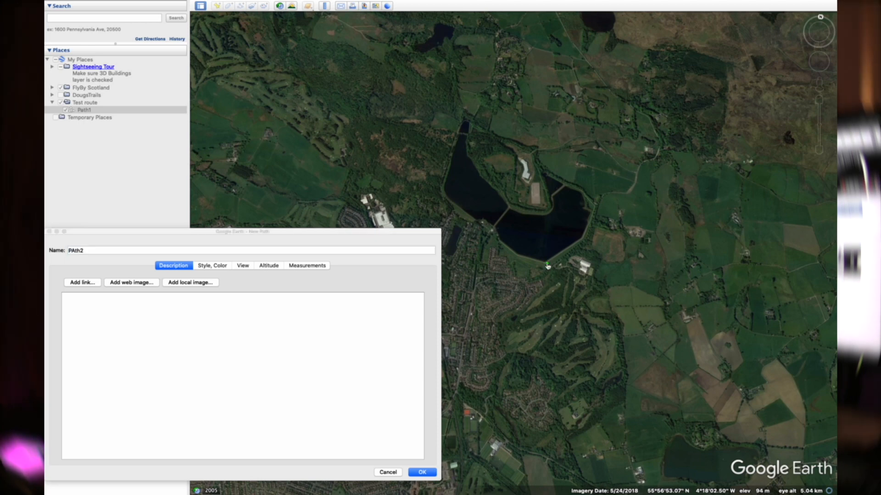
click(559, 256)
click(577, 246)
click(585, 234)
click(593, 214)
scroll(599, 205, down, 2)
click(599, 206)
scroll(599, 206, up, 3)
click(605, 198)
click(615, 191)
click(628, 190)
click(539, 132)
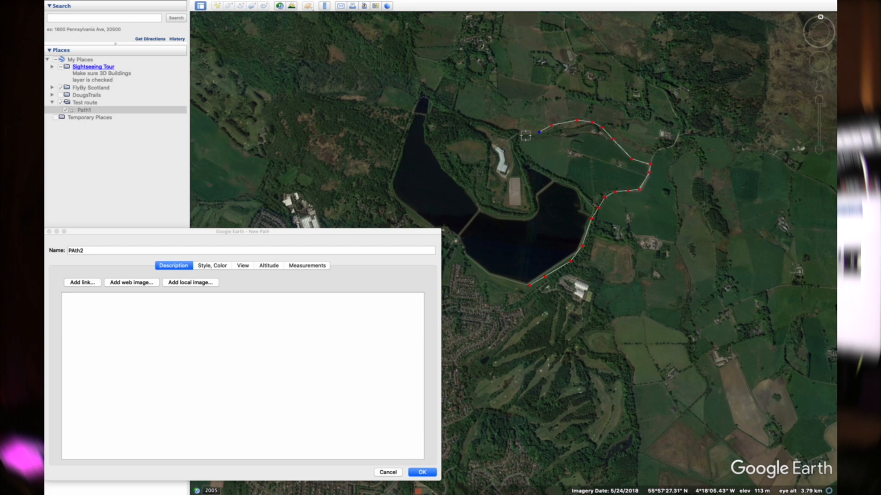
click(522, 136)
click(514, 137)
click(498, 133)
click(473, 123)
click(455, 113)
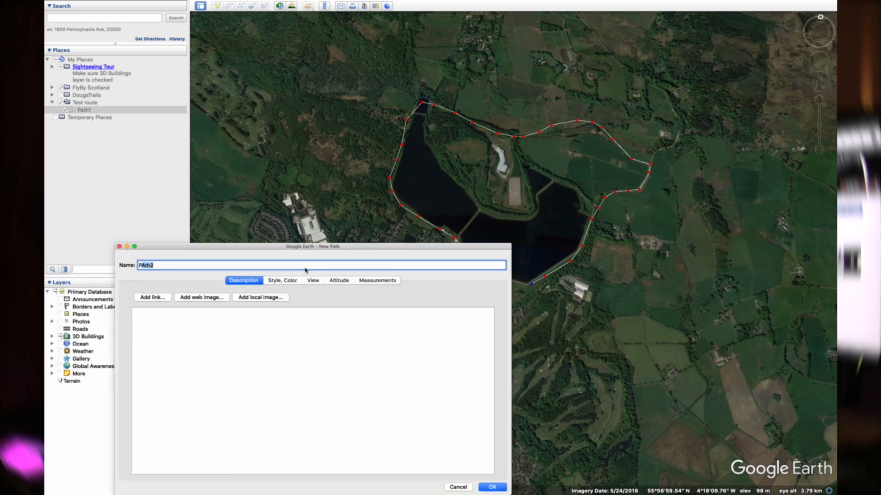
Step: Set the path's line colour to red and its line width to 1.8
click(289, 281)
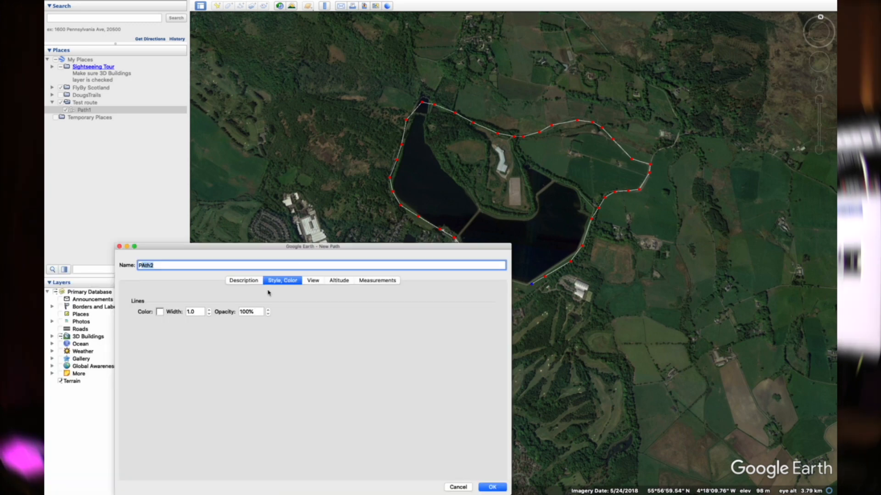
click(160, 312)
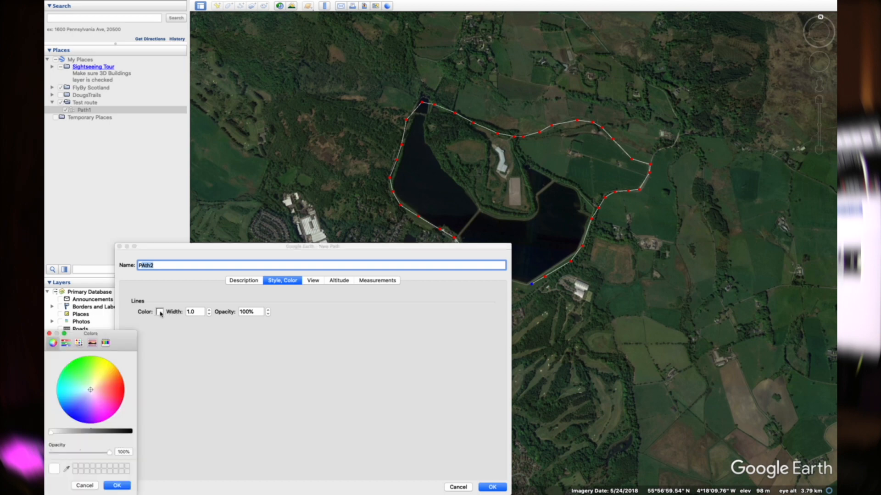
drag(130, 335, 471, 227)
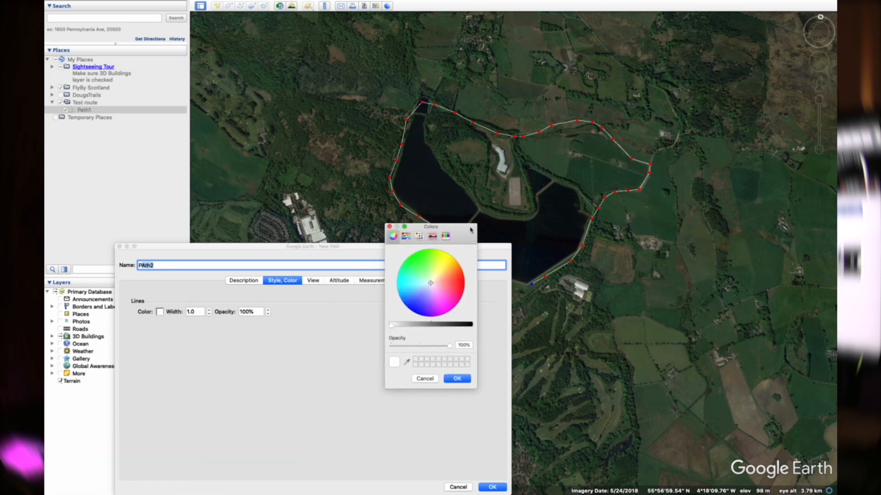
click(461, 280)
click(460, 379)
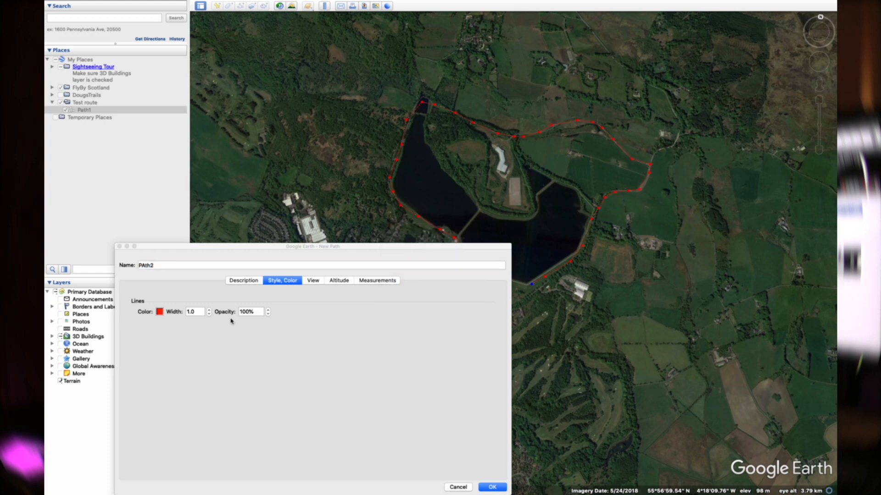
click(209, 310)
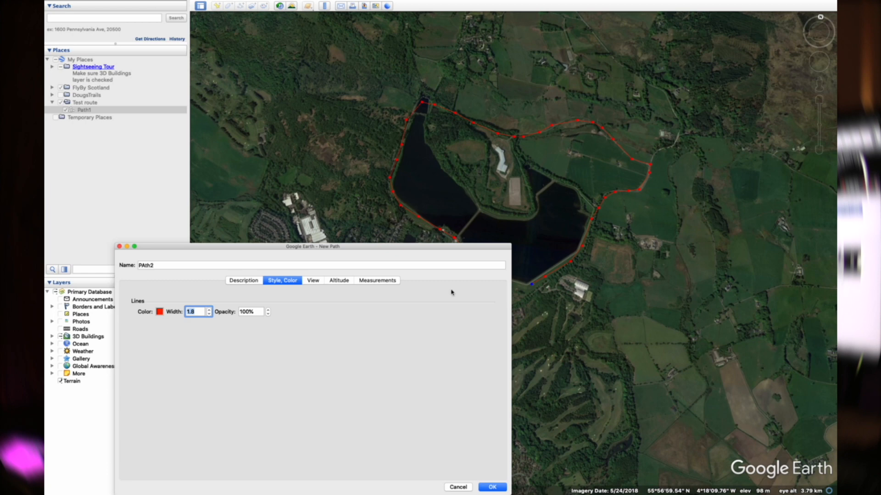
Step: Set the path's altitude to 222 m relative to ground and extend the path to the ground
click(820, 27)
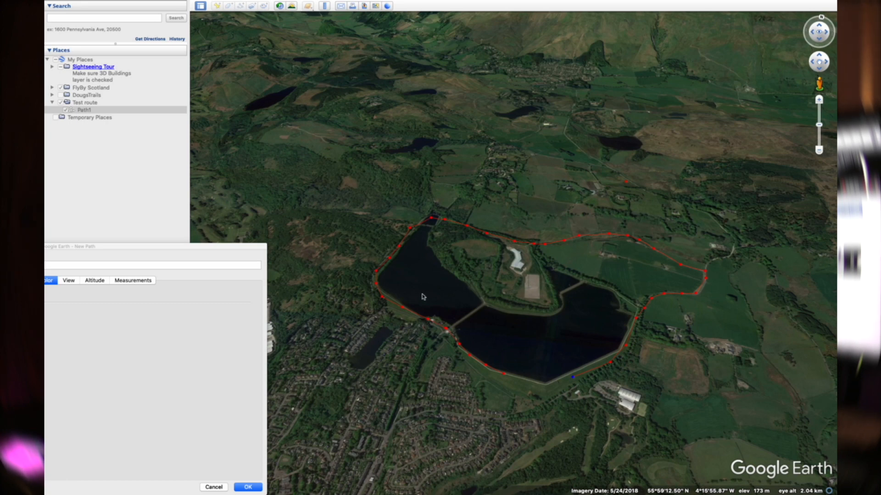
drag(215, 248, 251, 246)
click(130, 280)
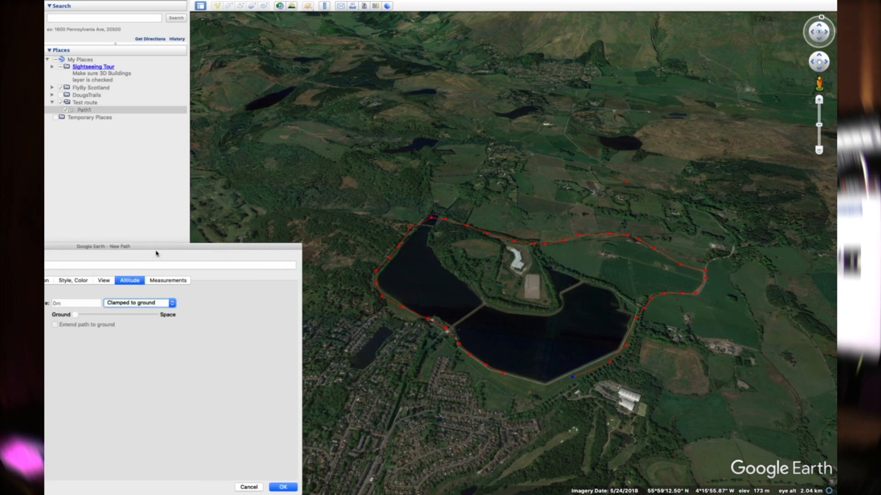
drag(156, 254, 240, 253)
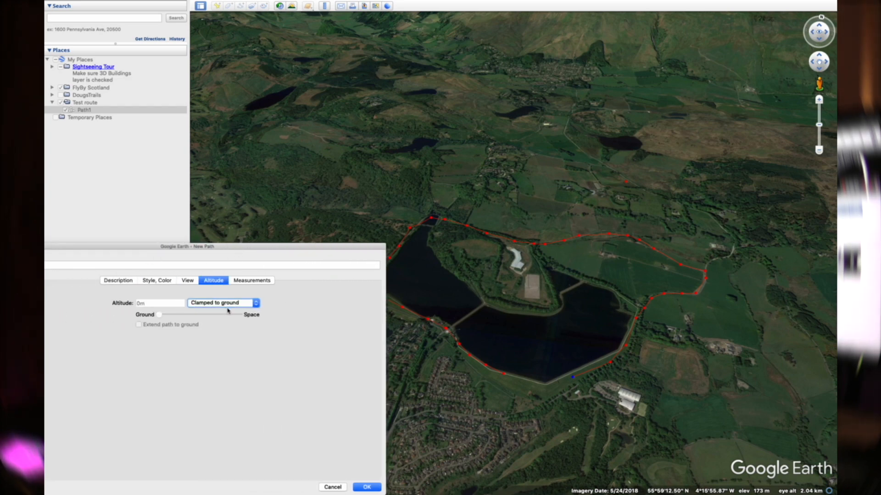
click(256, 304)
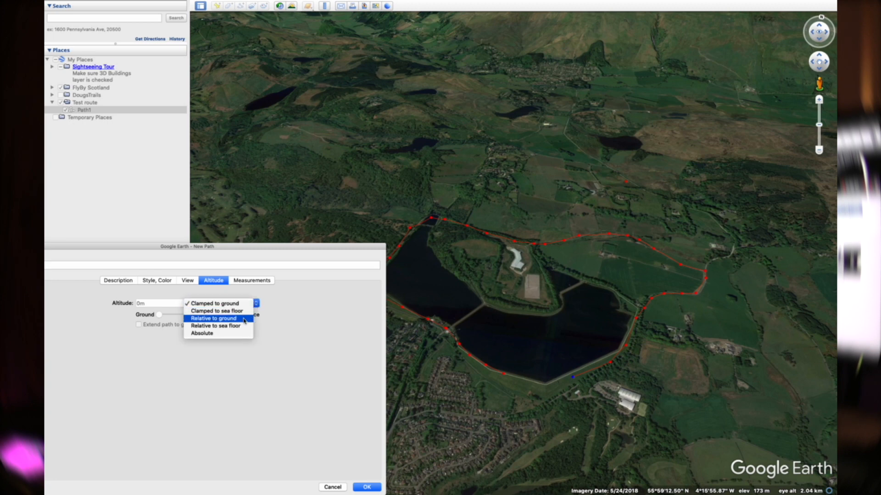
click(244, 320)
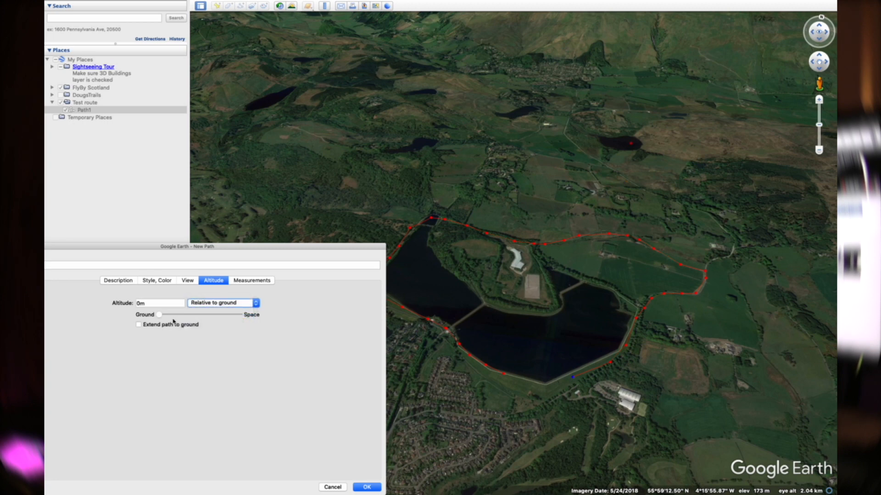
drag(160, 316, 170, 317)
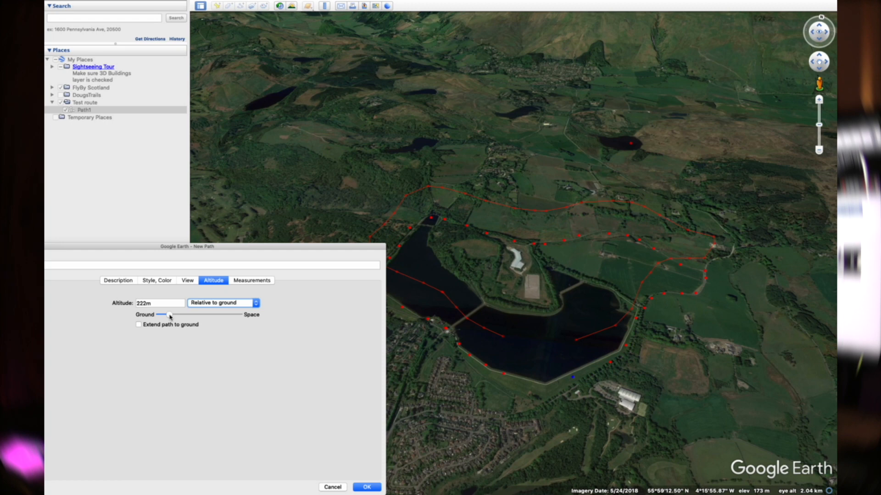
click(138, 324)
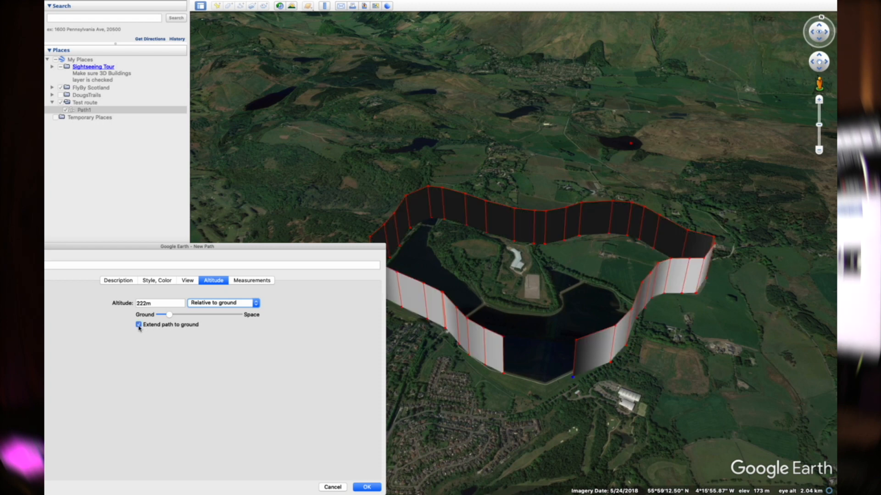
Step: Set the fill area colour of PAth2 to green
click(163, 282)
drag(146, 251, 197, 253)
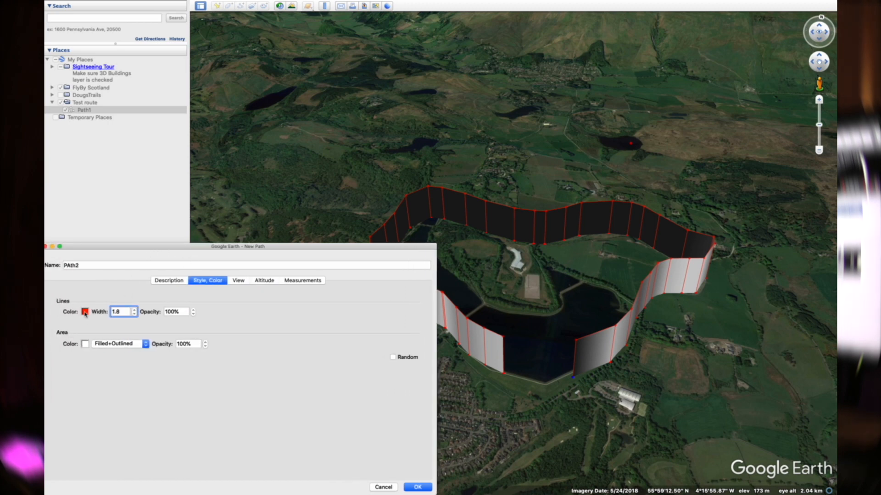
click(84, 344)
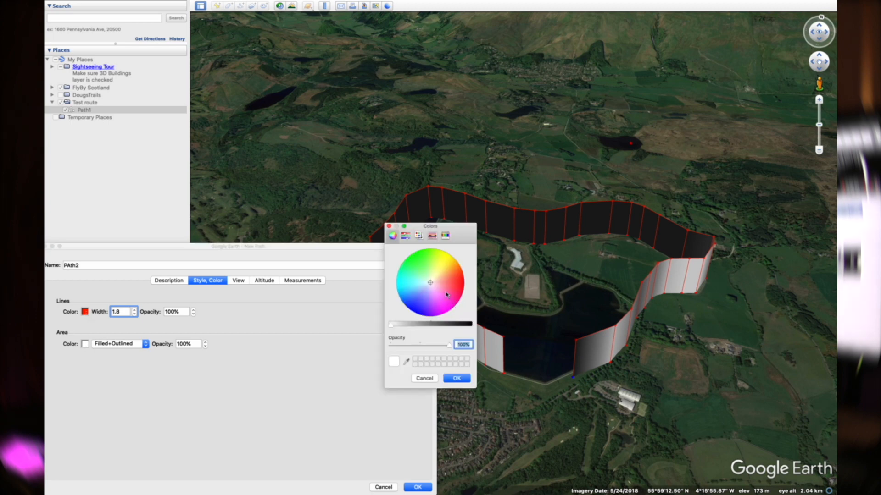
click(417, 263)
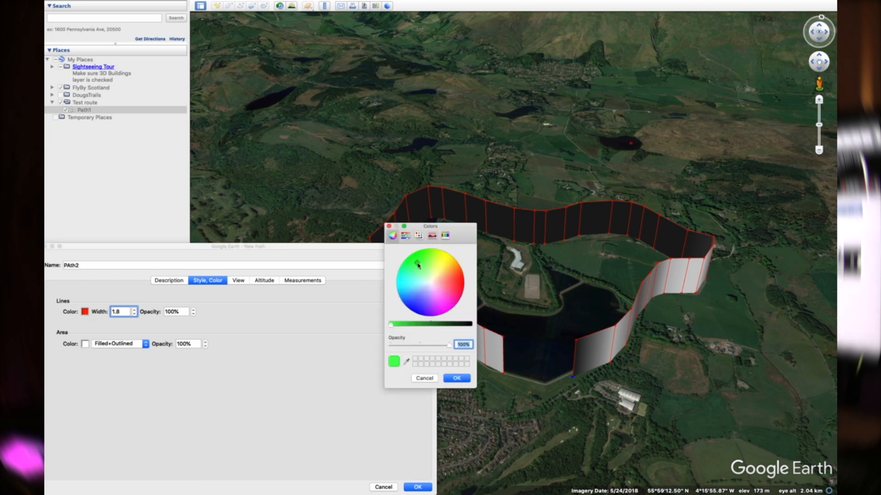
click(456, 378)
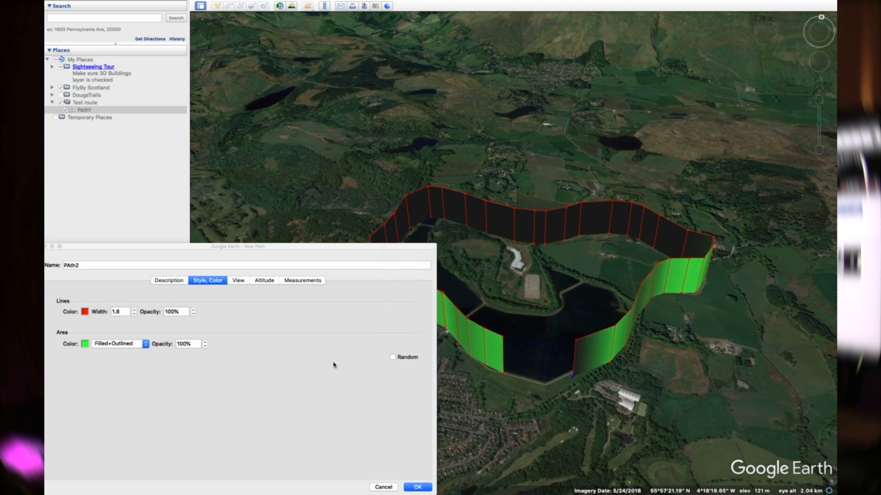
Step: Try the Outlined style for the path's area, and settle on Filled
click(145, 344)
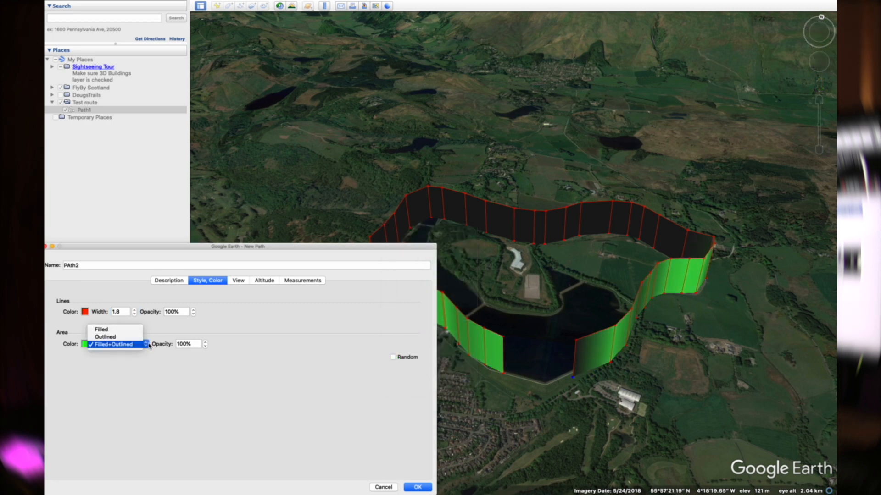
click(133, 337)
click(143, 341)
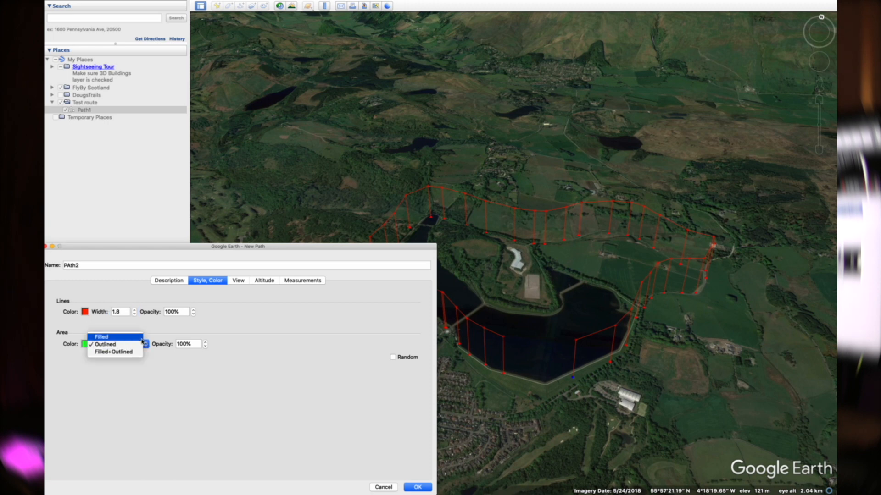
click(140, 338)
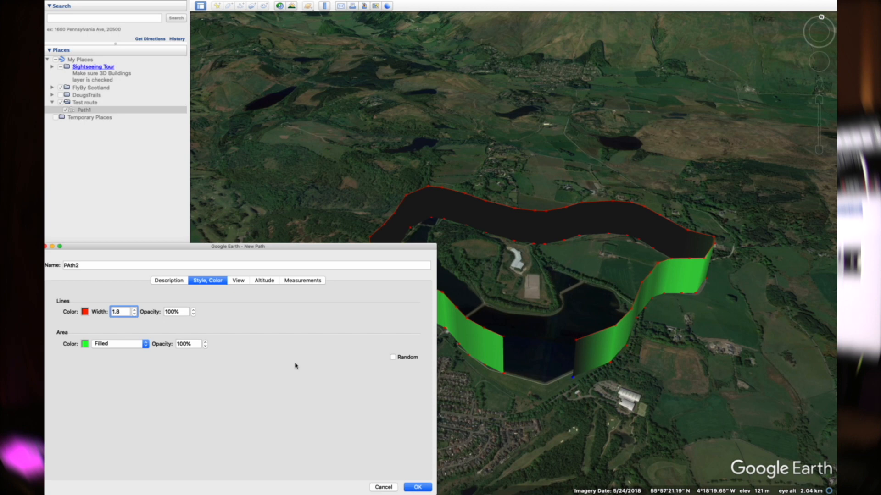
Step: Check the path's altitude settings, save PAth2 and hide it in the 3D view
click(265, 281)
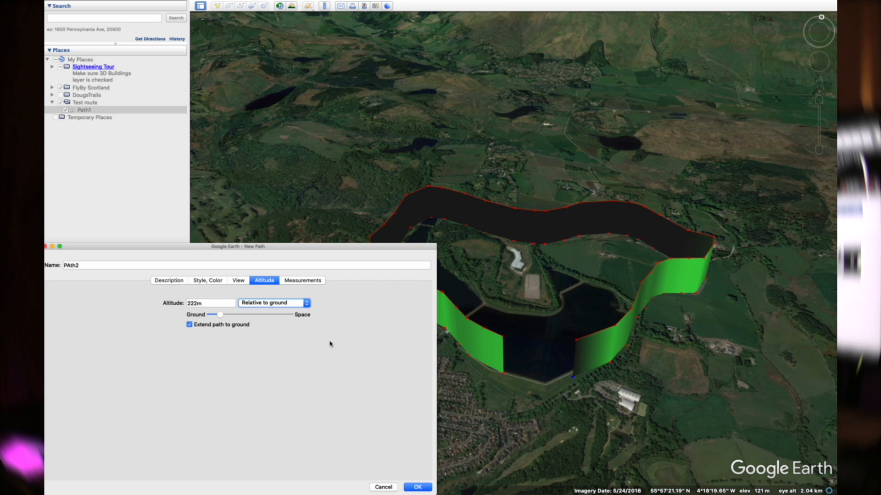
key(Return)
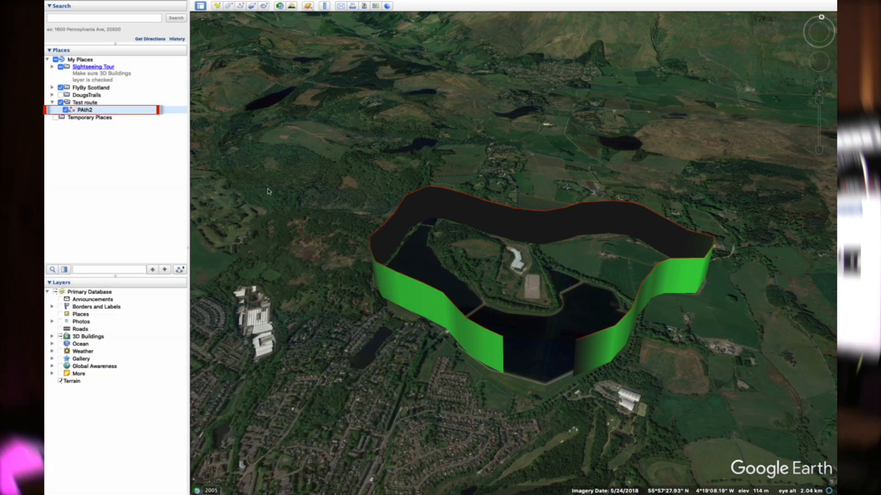
click(66, 110)
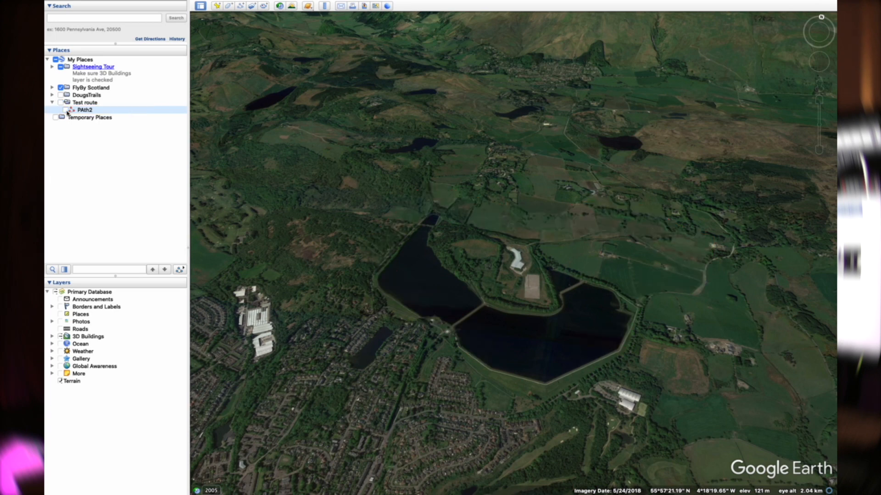
click(66, 110)
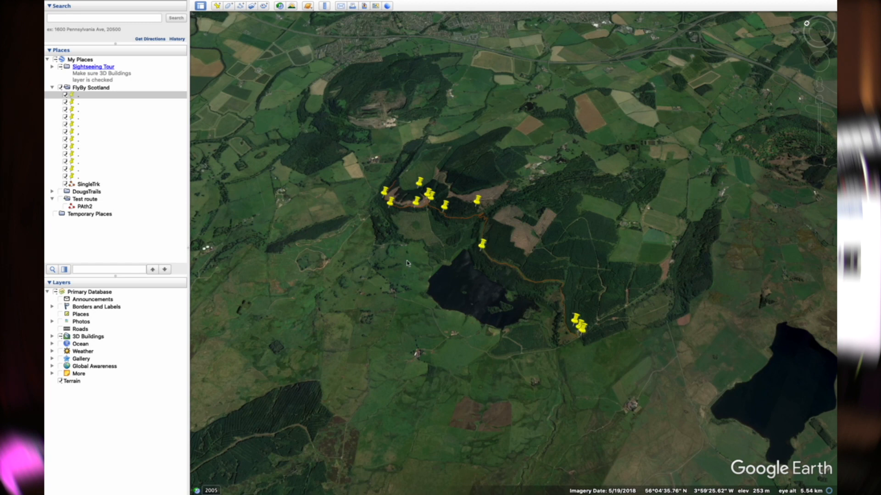
Step: Fly to the second, third, first and last placemarks of the FlyBy Scotland folder to examine their saved camera views
click(88, 104)
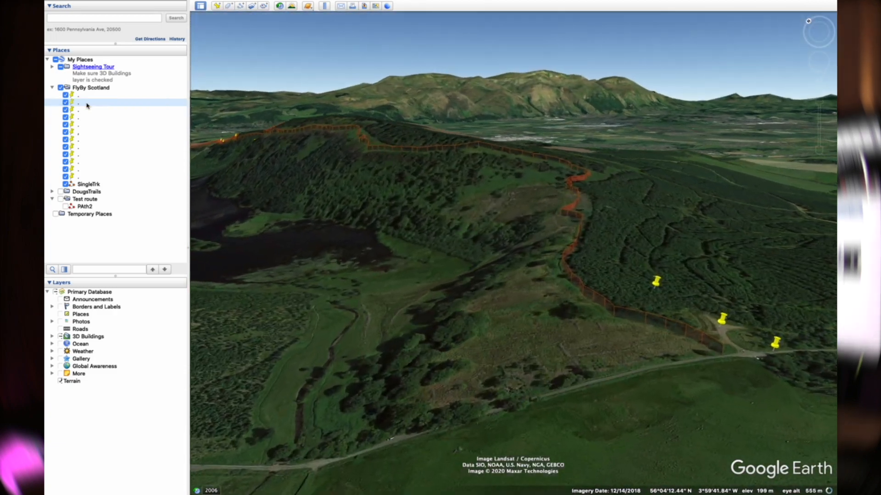
double_click(87, 110)
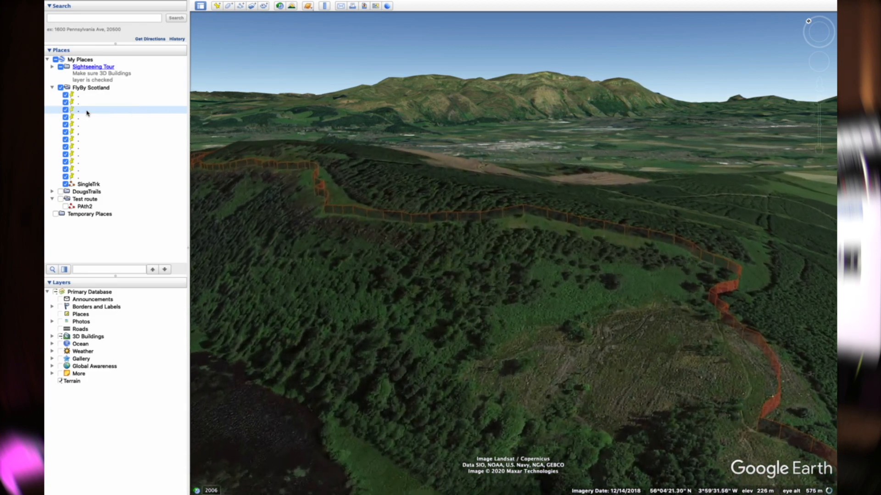
double_click(81, 97)
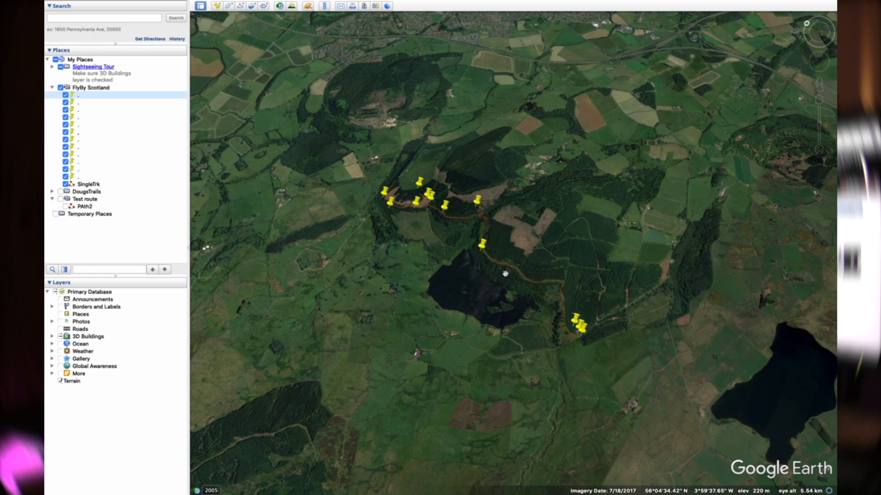
double_click(88, 178)
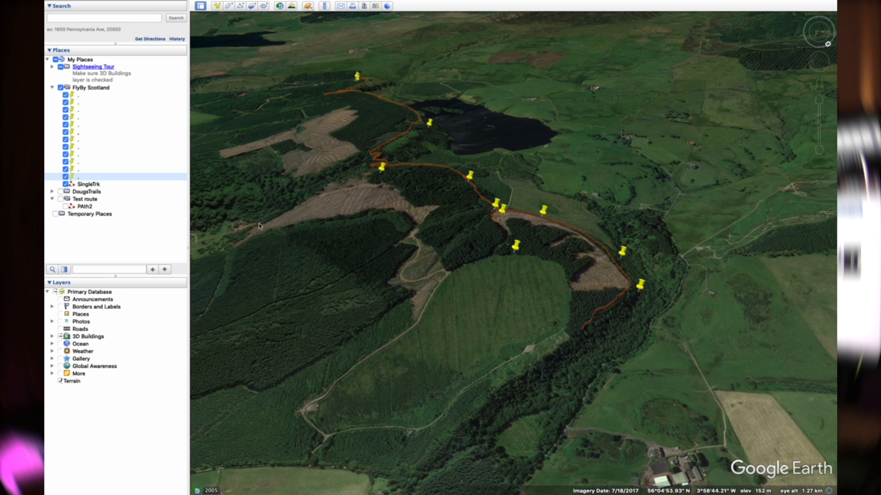
Step: Edit the last placemark in FlyBy Scotland and move it to about 56° 5'22.03"N, 3°59'18.82"W
right_click(93, 179)
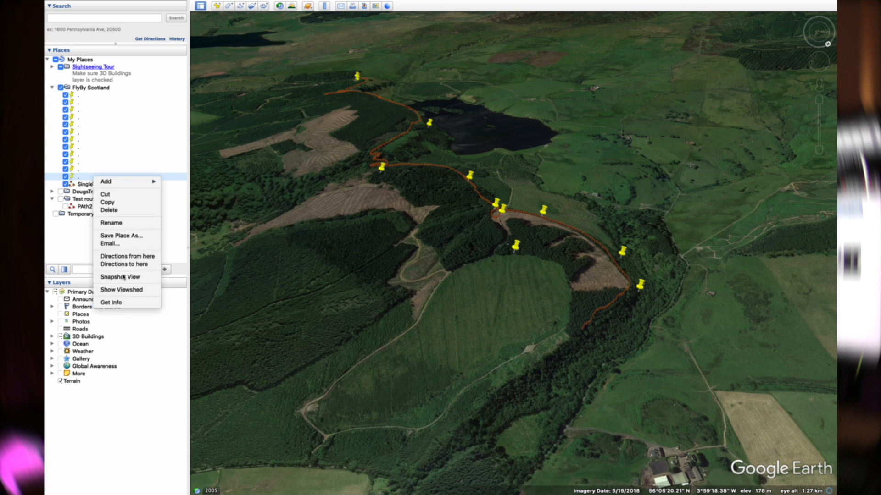
click(128, 303)
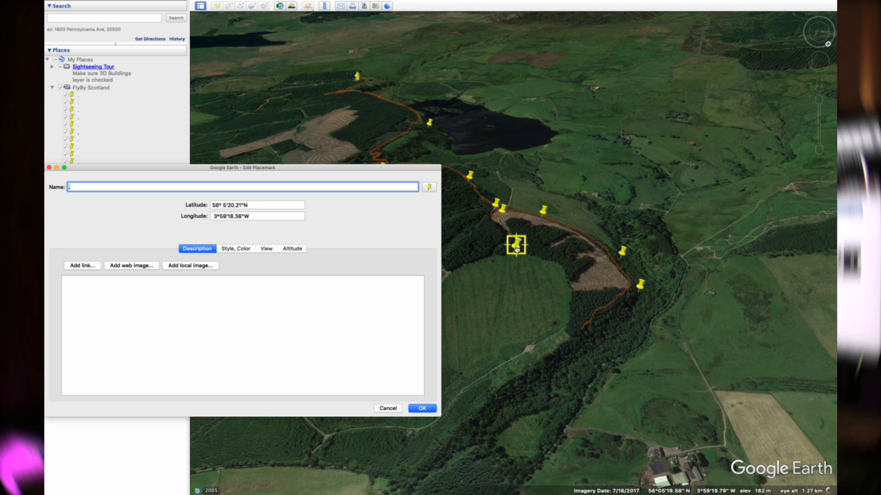
drag(516, 248, 520, 252)
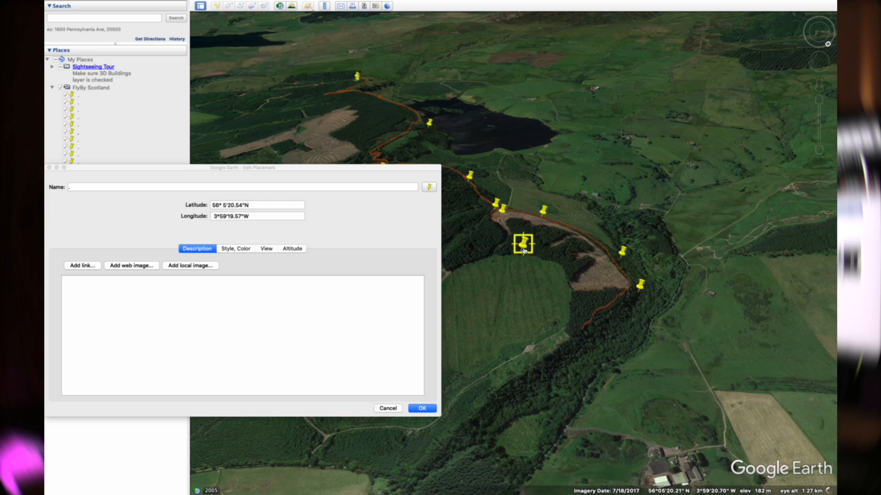
drag(524, 250, 534, 271)
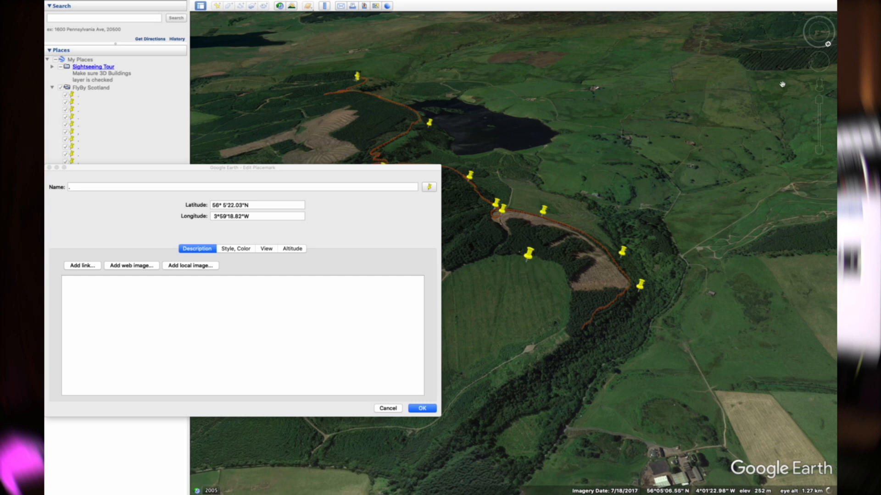
Step: Rotate the camera around the moved placemark, store the current view as its snapshot, and save the placemark
click(820, 43)
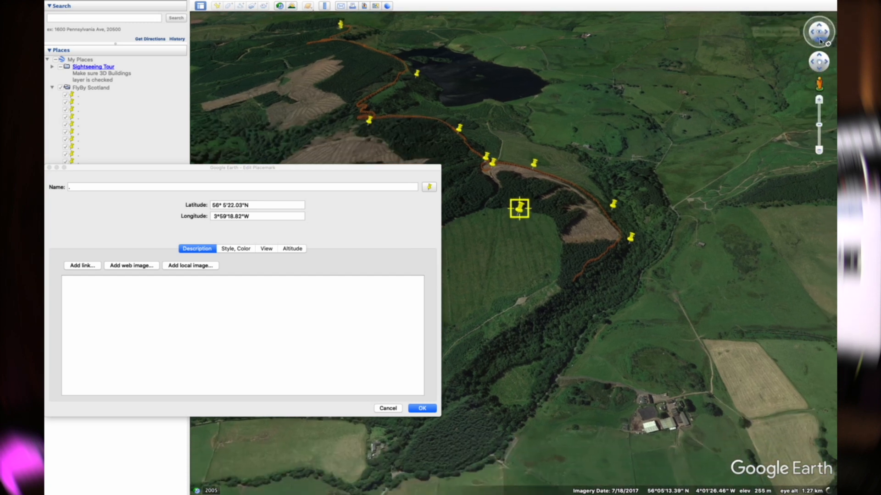
click(819, 26)
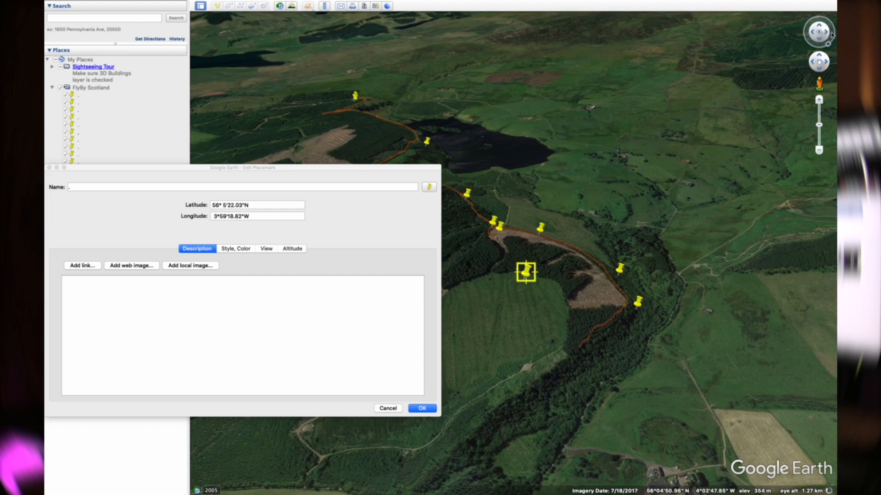
drag(832, 32, 829, 22)
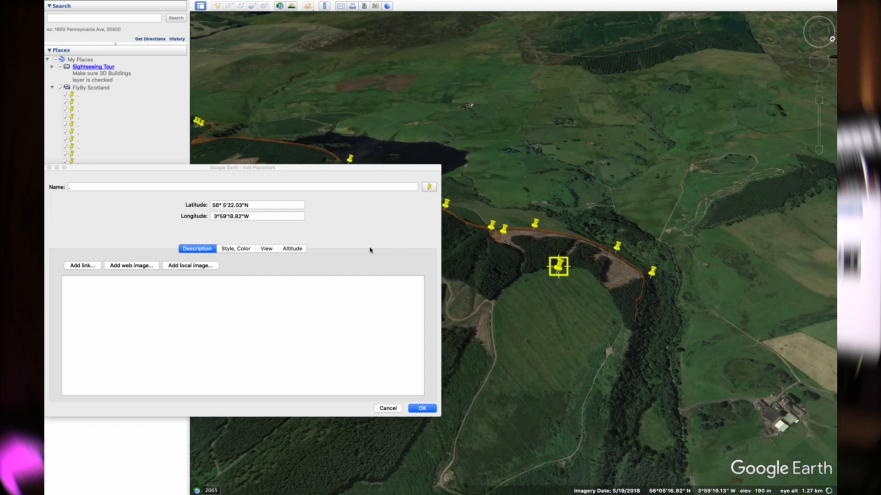
click(266, 249)
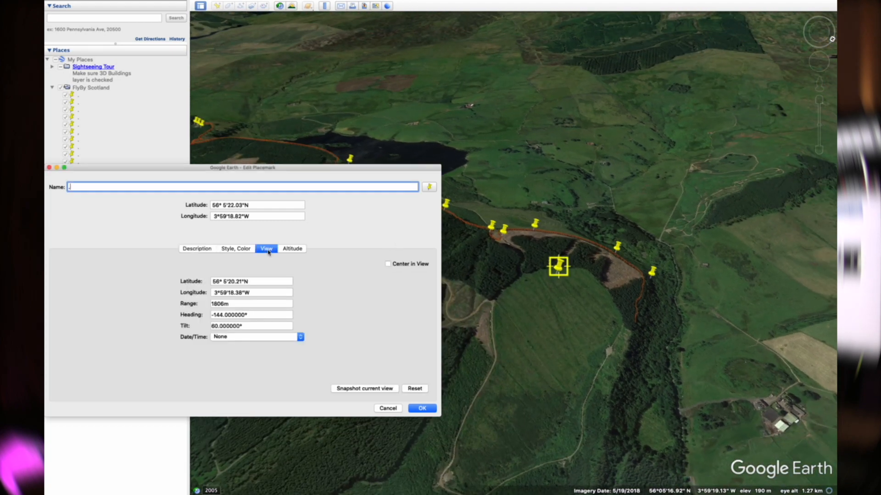
click(366, 389)
click(422, 409)
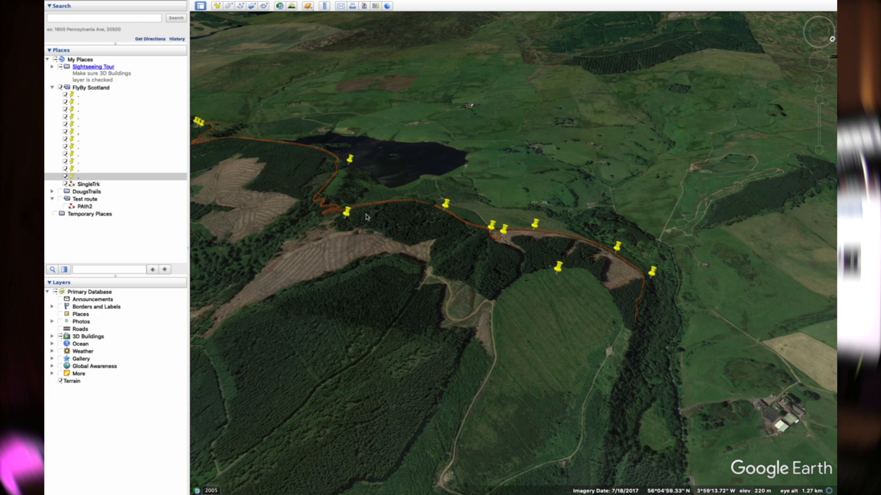
Step: Shorten the touring preference for time between features and play the tour of the FlyBy Scotland folder
click(104, 88)
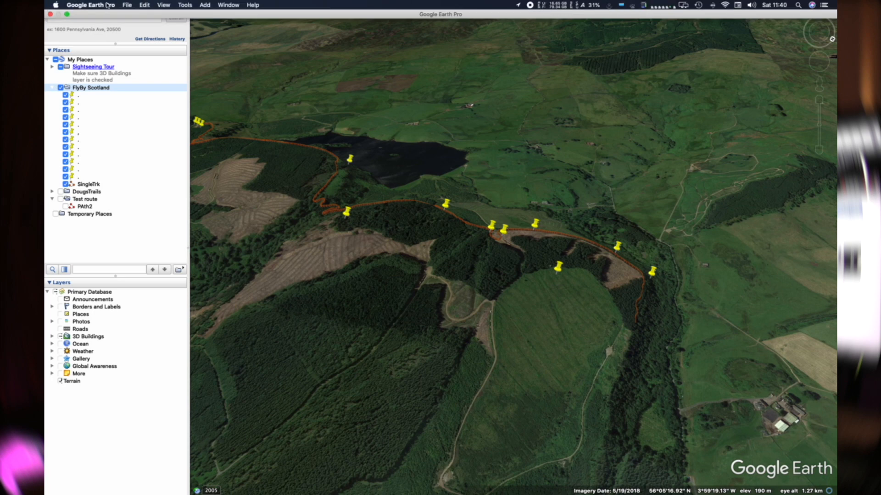
click(107, 5)
click(108, 26)
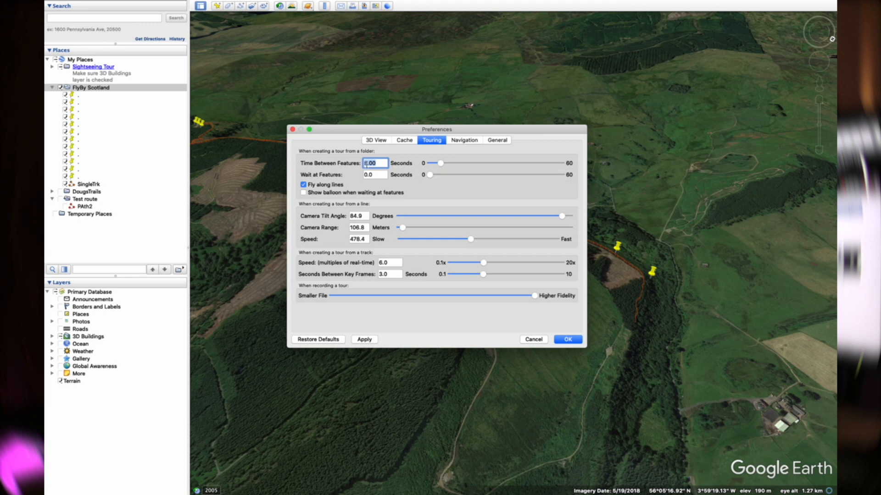
drag(440, 163, 435, 164)
click(568, 339)
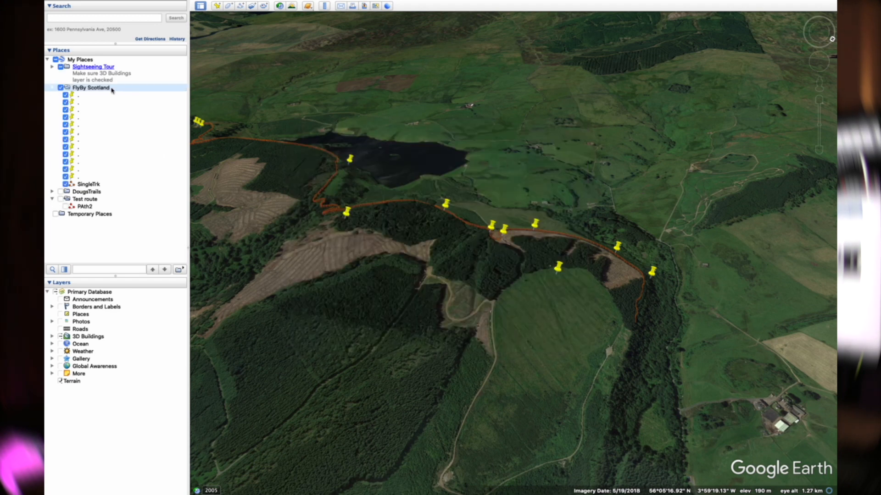
click(184, 271)
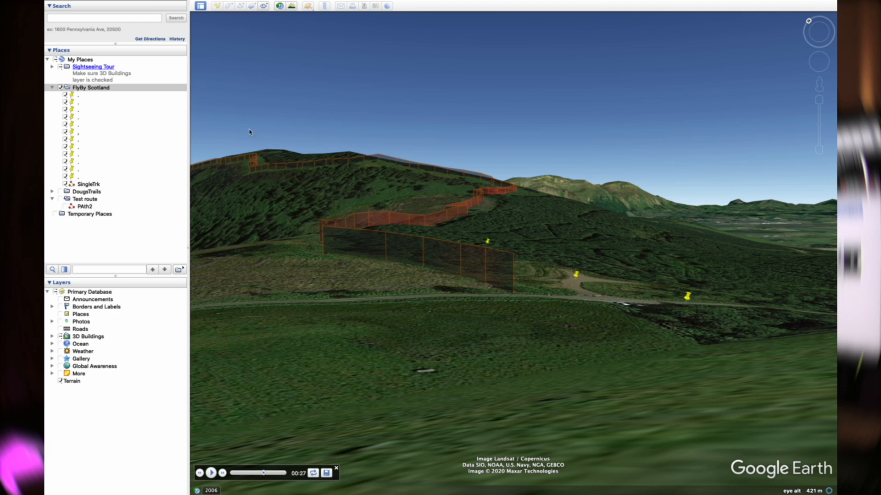
Step: Set the touring preference Time Between Features to 22 seconds and replay the FlyBy Scotland tour
click(105, 5)
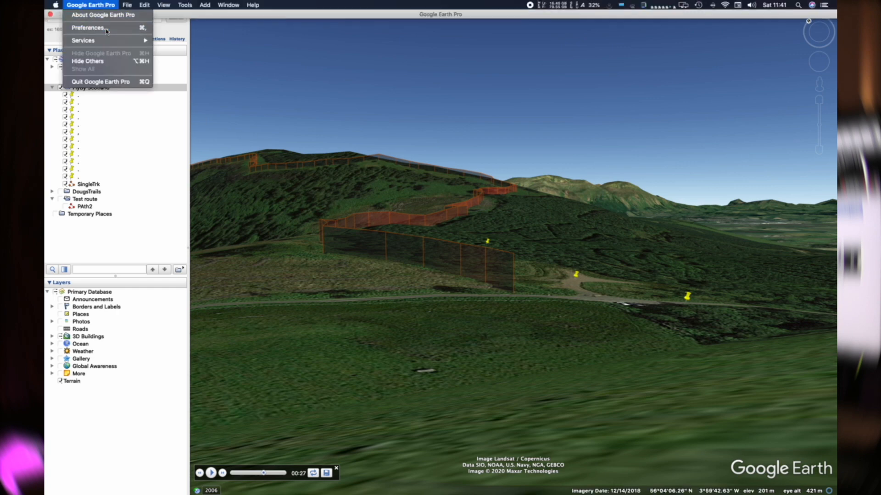
click(110, 30)
drag(436, 165, 478, 166)
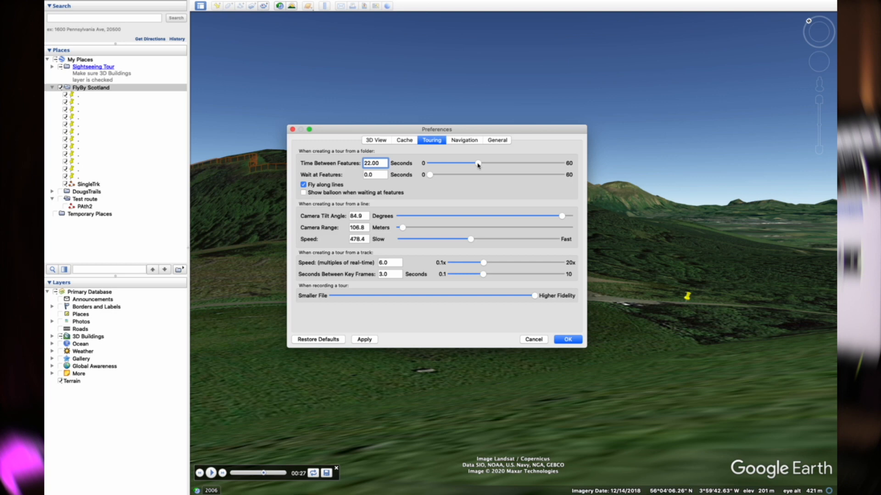
click(568, 340)
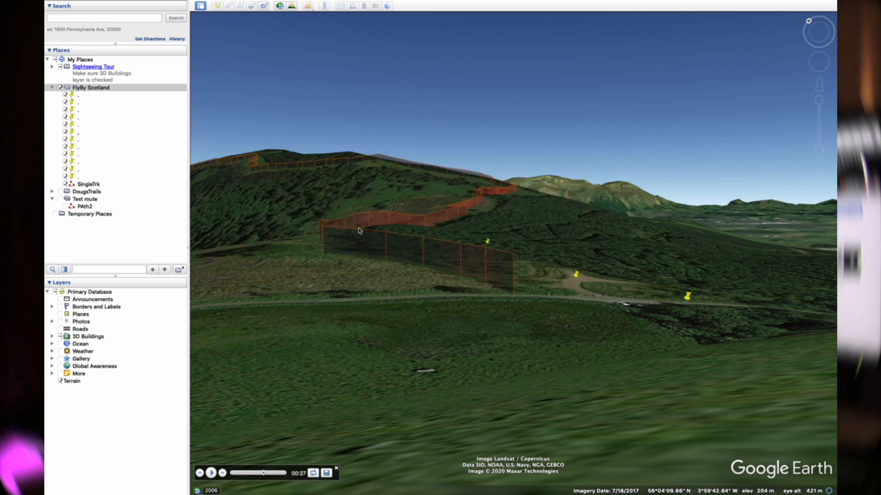
click(182, 271)
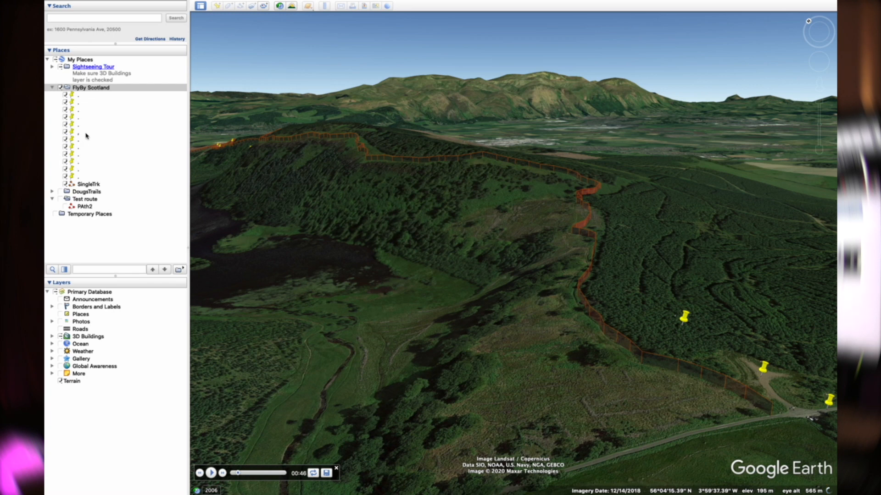
Step: Rename the first placemark in FlyBy Scotland as Start, give it the red A marker icon, and save it
click(81, 96)
right_click(82, 99)
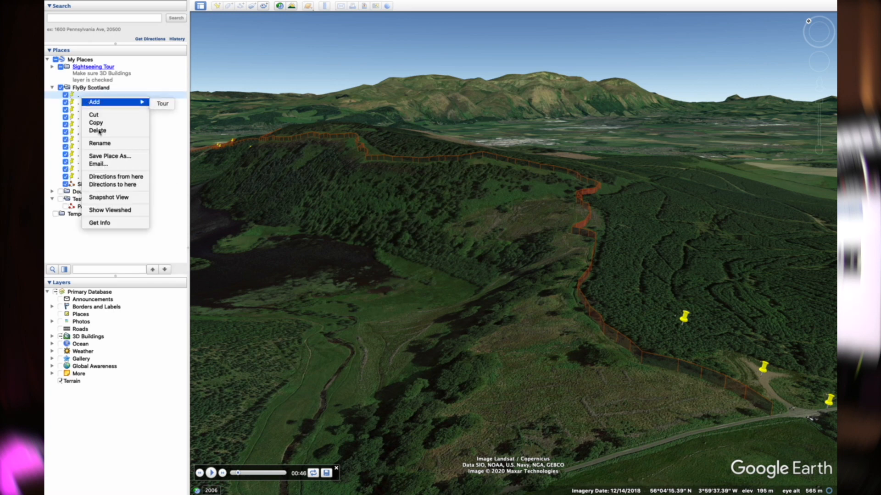
click(100, 223)
text(Start)
click(429, 187)
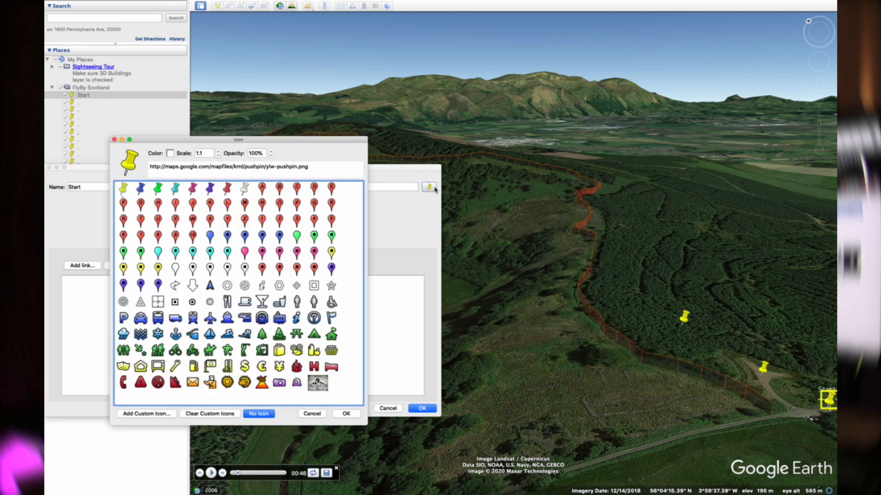
click(262, 188)
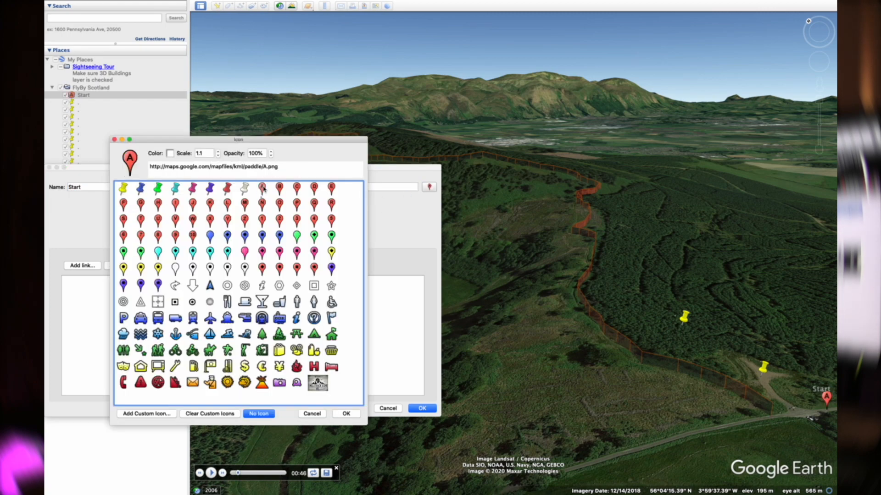
click(353, 415)
click(422, 408)
Step: Set the second FlyBy Scotland placemark to No Icon, check its label and icon style settings, and save it
drag(683, 418, 505, 385)
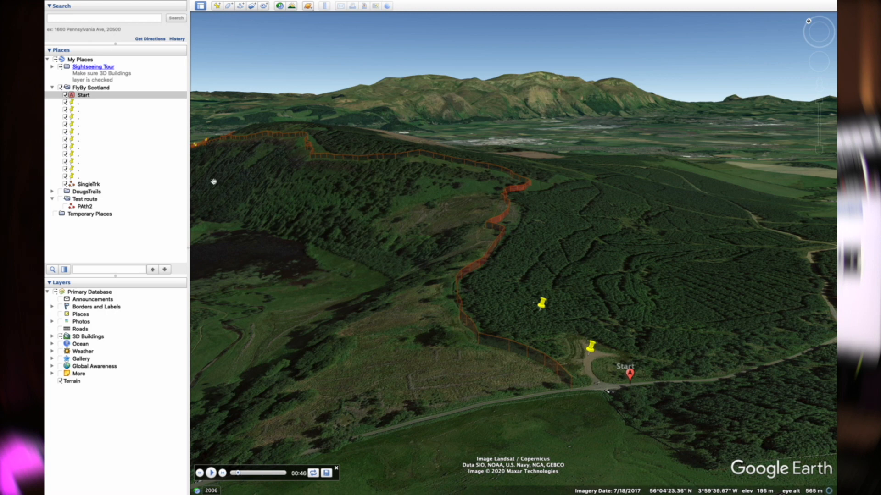
click(79, 102)
right_click(80, 103)
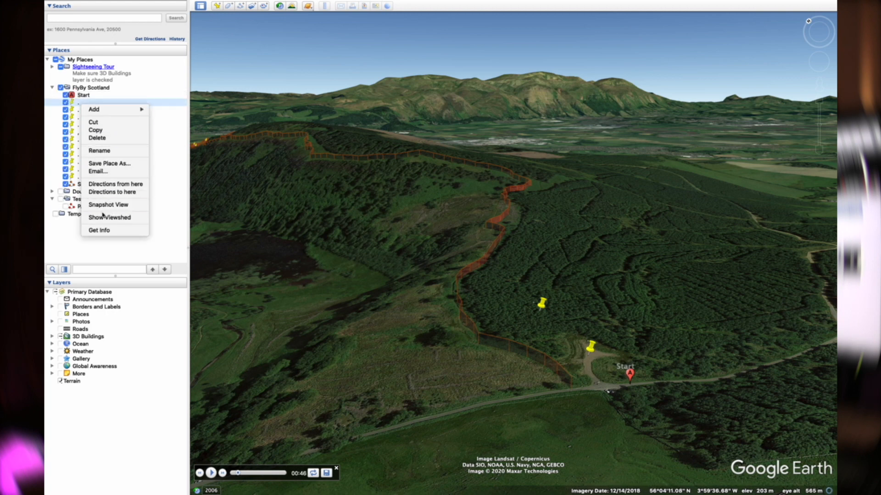
click(99, 231)
click(429, 187)
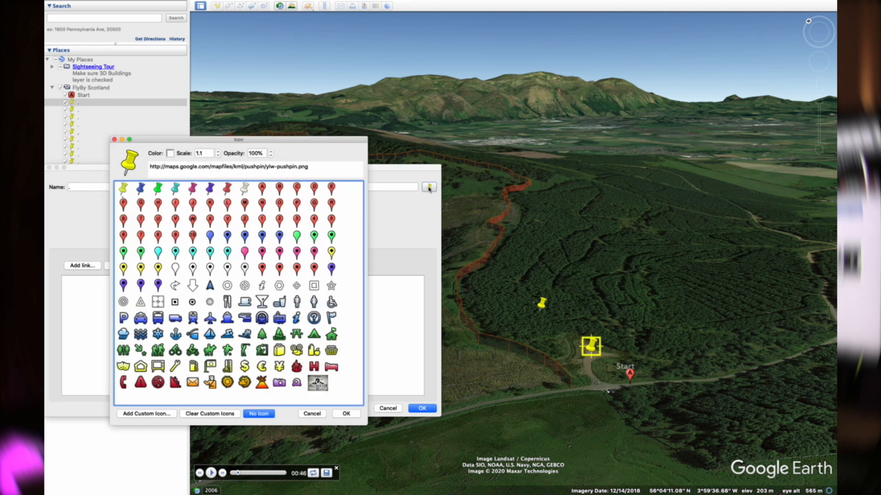
click(266, 416)
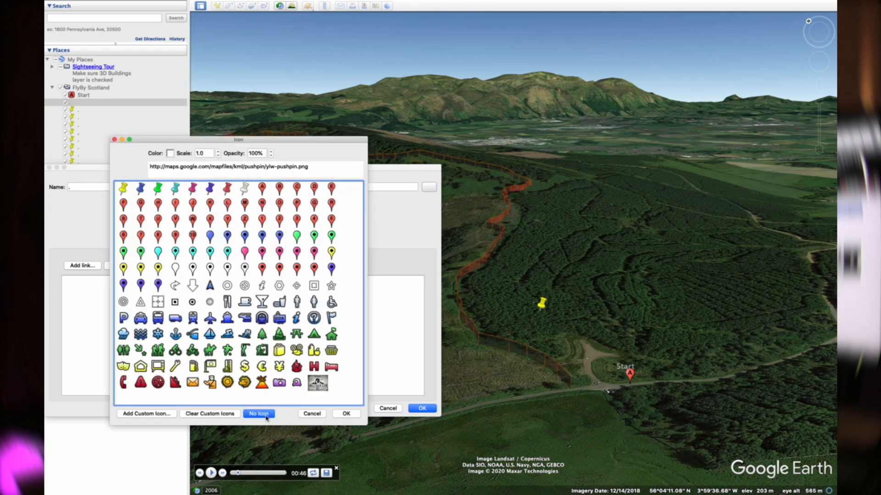
click(346, 414)
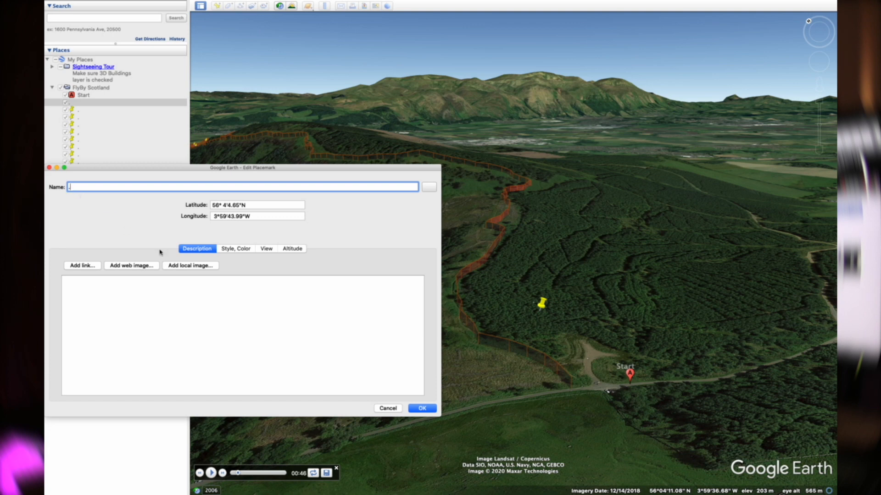
click(231, 250)
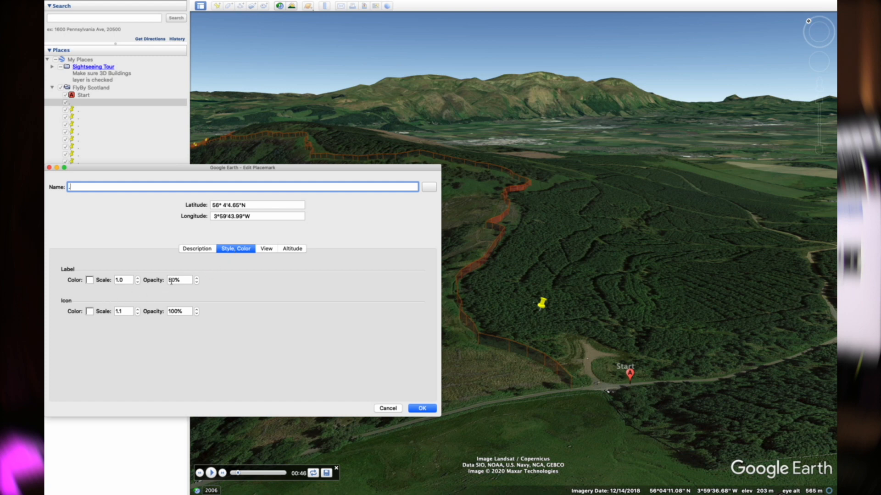
click(422, 408)
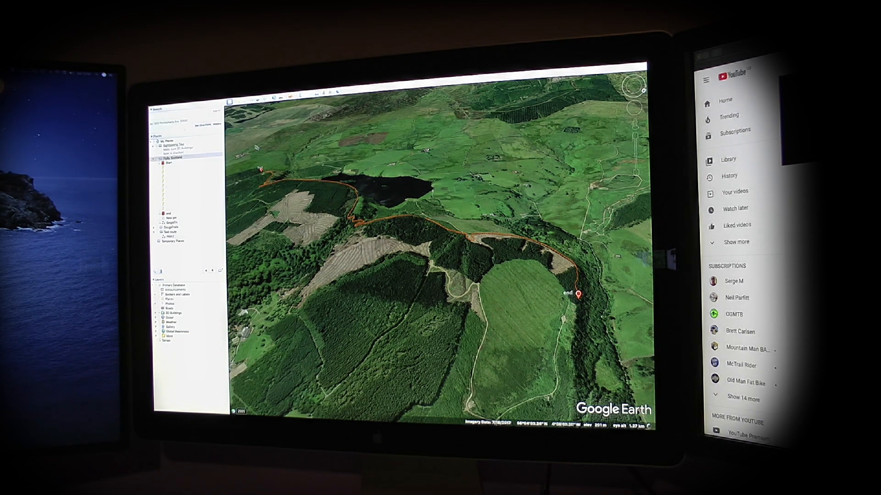
Step: Switch to QuickTime Player, start a screen recording of the Google Earth display, and play the FlyBy Scotland tour while it records
click(396, 419)
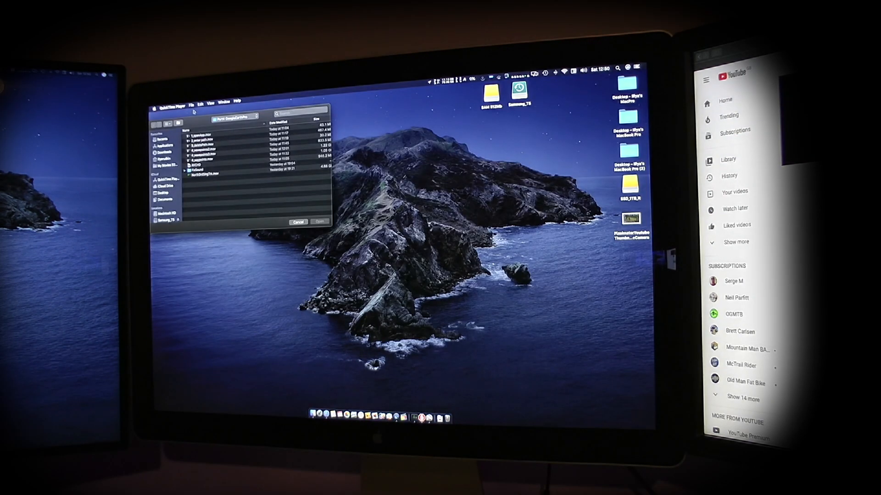
click(191, 105)
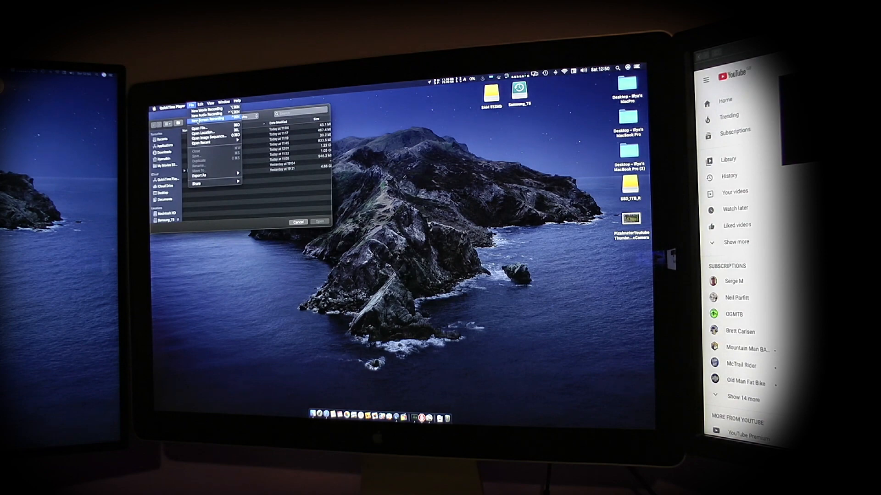
click(198, 120)
key(ctrl+Up)
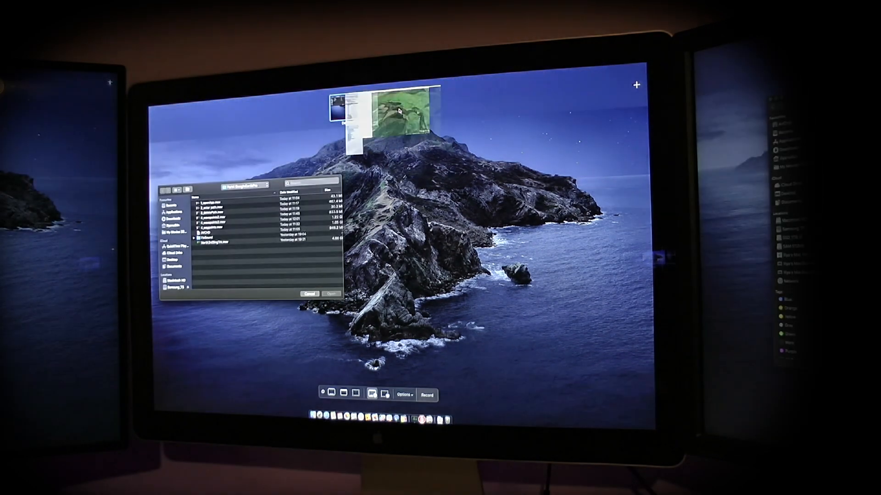
click(400, 107)
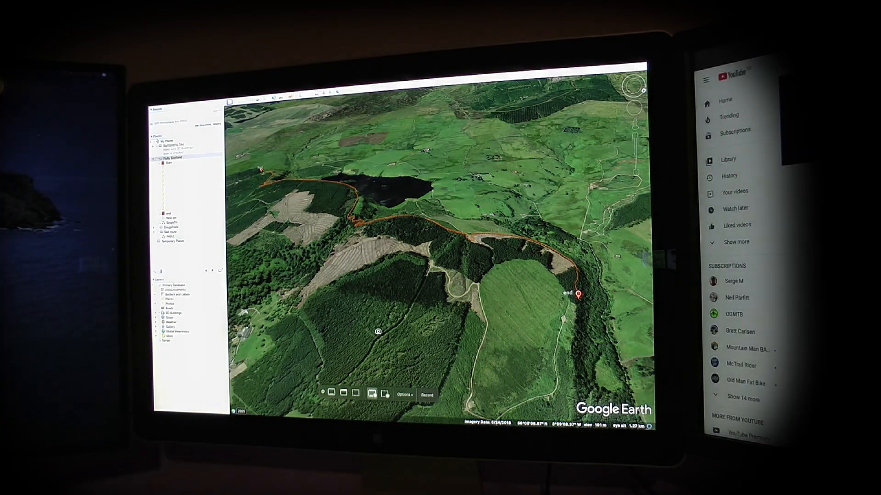
click(378, 331)
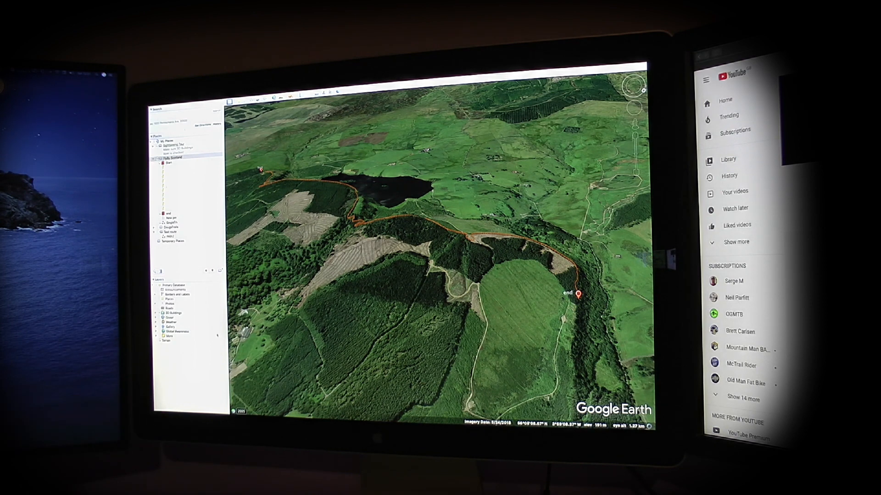
click(181, 158)
click(223, 270)
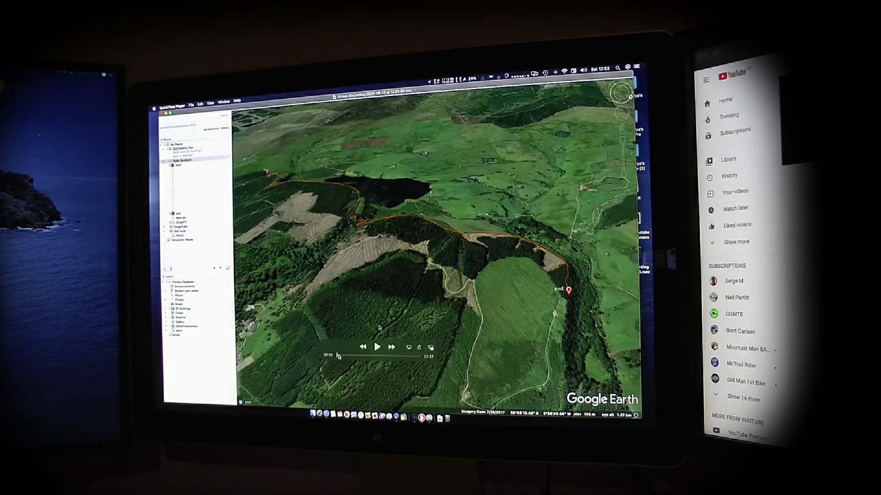
Step: Trim the unwanted footage from the start and end of the screen recording to leave a 1:04 clip
mouse_move(351, 356)
mouse_down()
mouse_move(376, 356)
mouse_move(337, 357)
mouse_up()
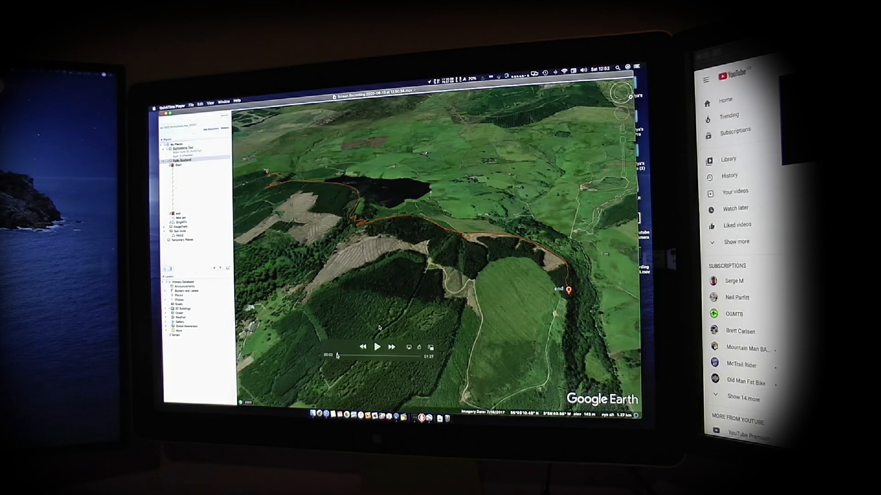
key(super+t)
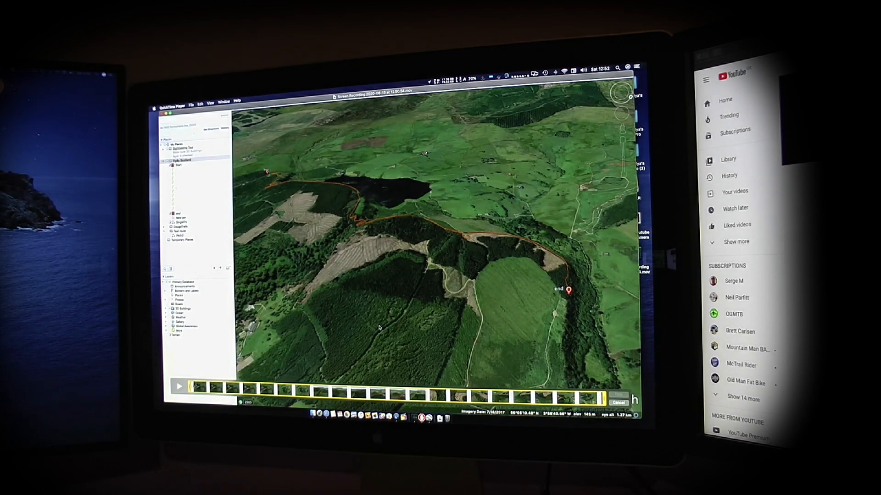
drag(189, 389, 261, 389)
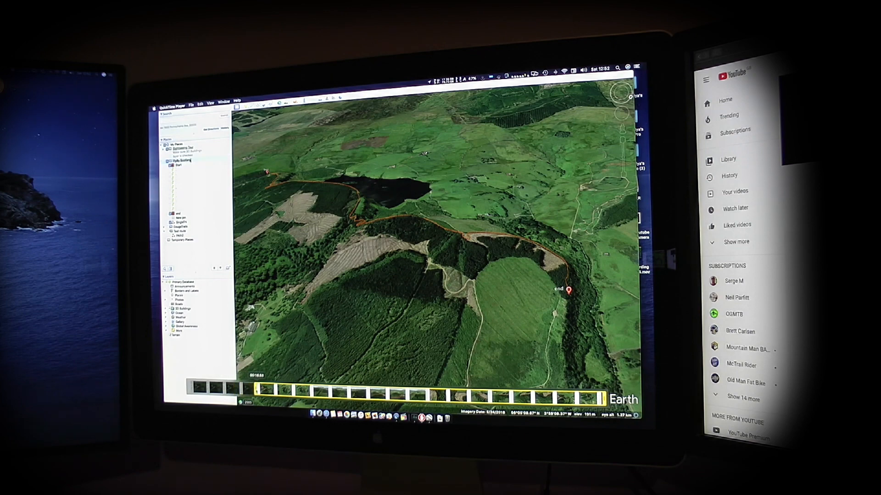
drag(605, 400, 585, 401)
key(Return)
Step: Save the trimmed recording as flyby.mov and quit QuickTime Player
key(super+s)
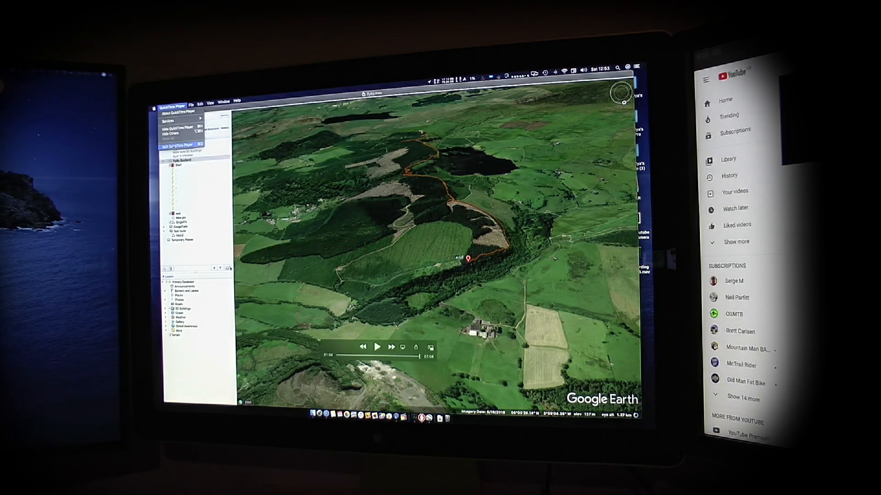
click(174, 146)
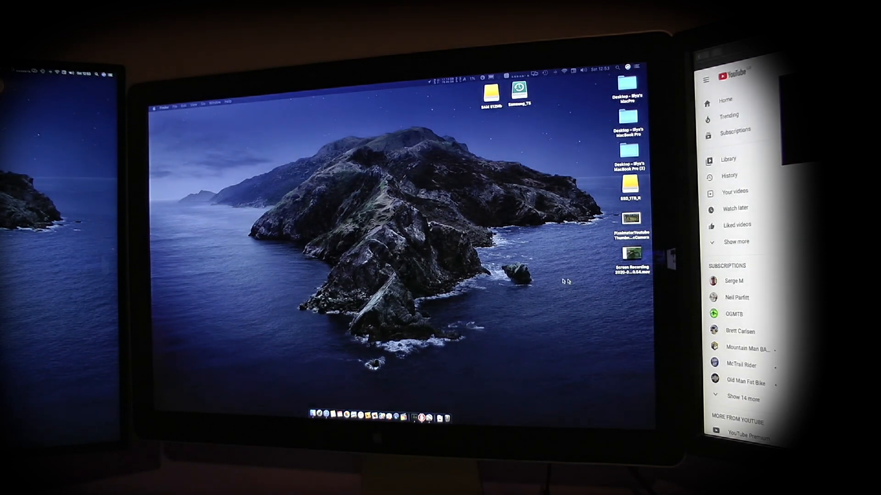